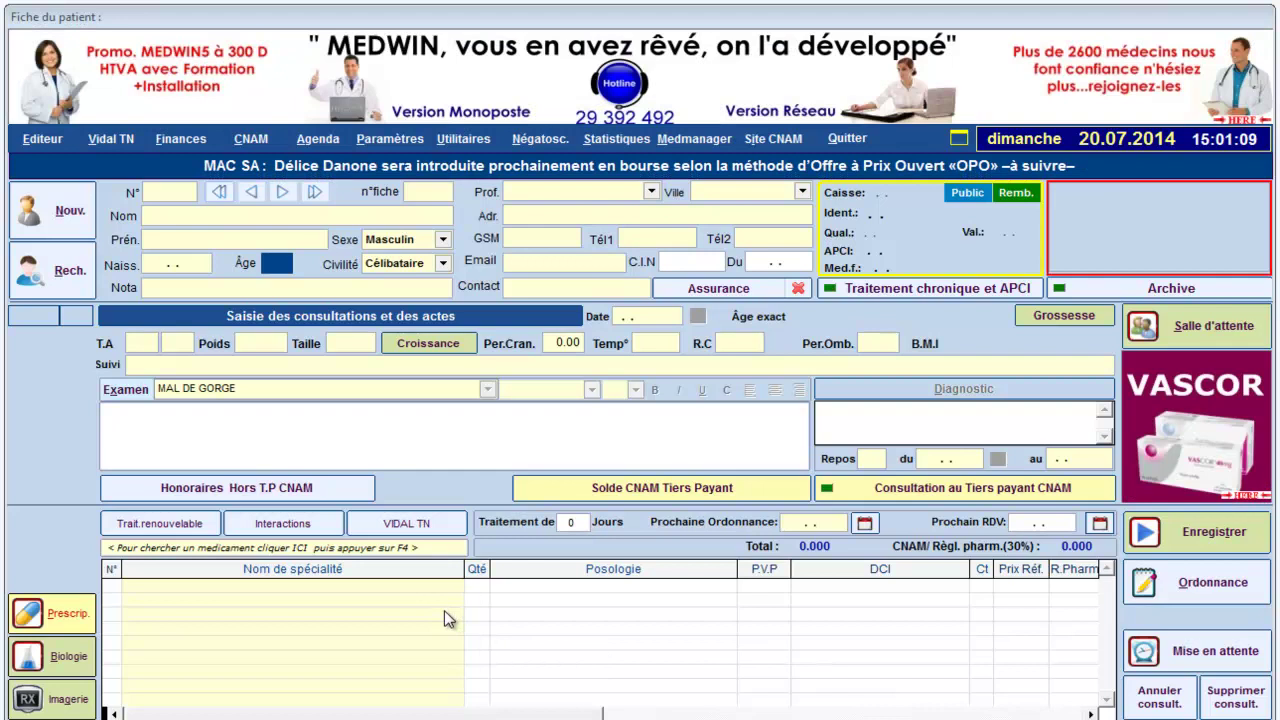
- Enter the patient's surname and first name in the new patient file
left_click(155, 216)
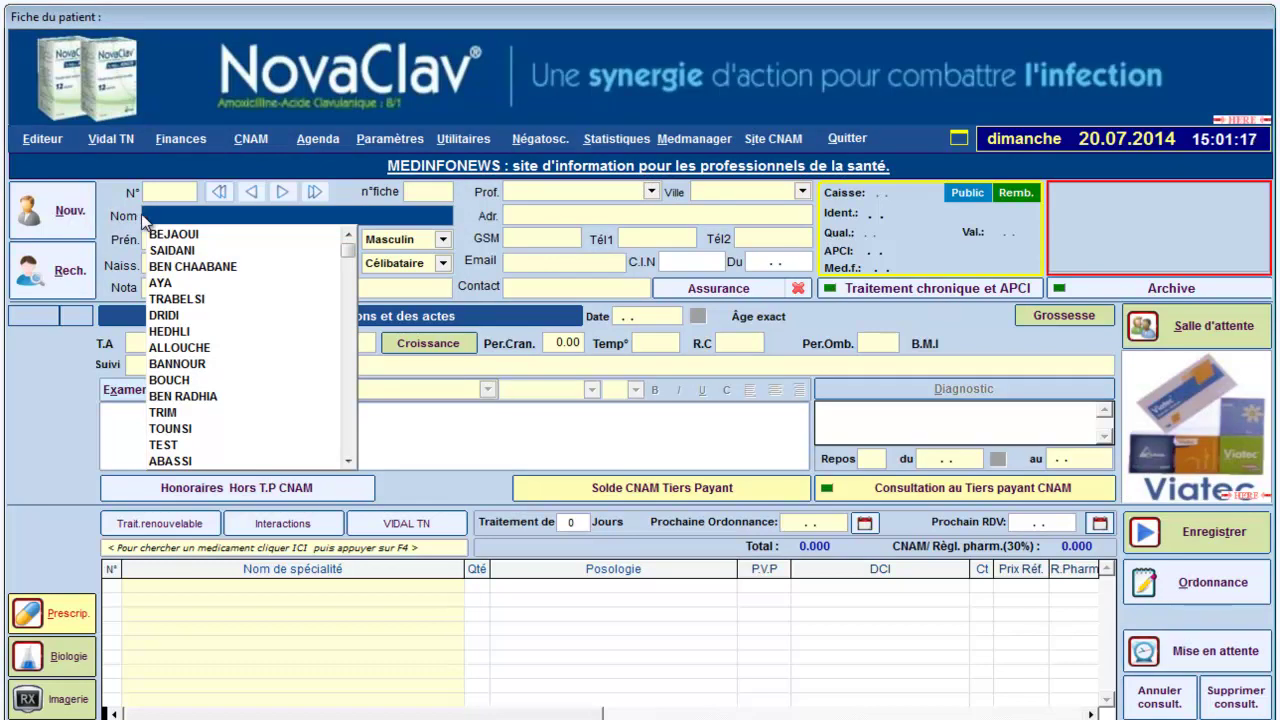
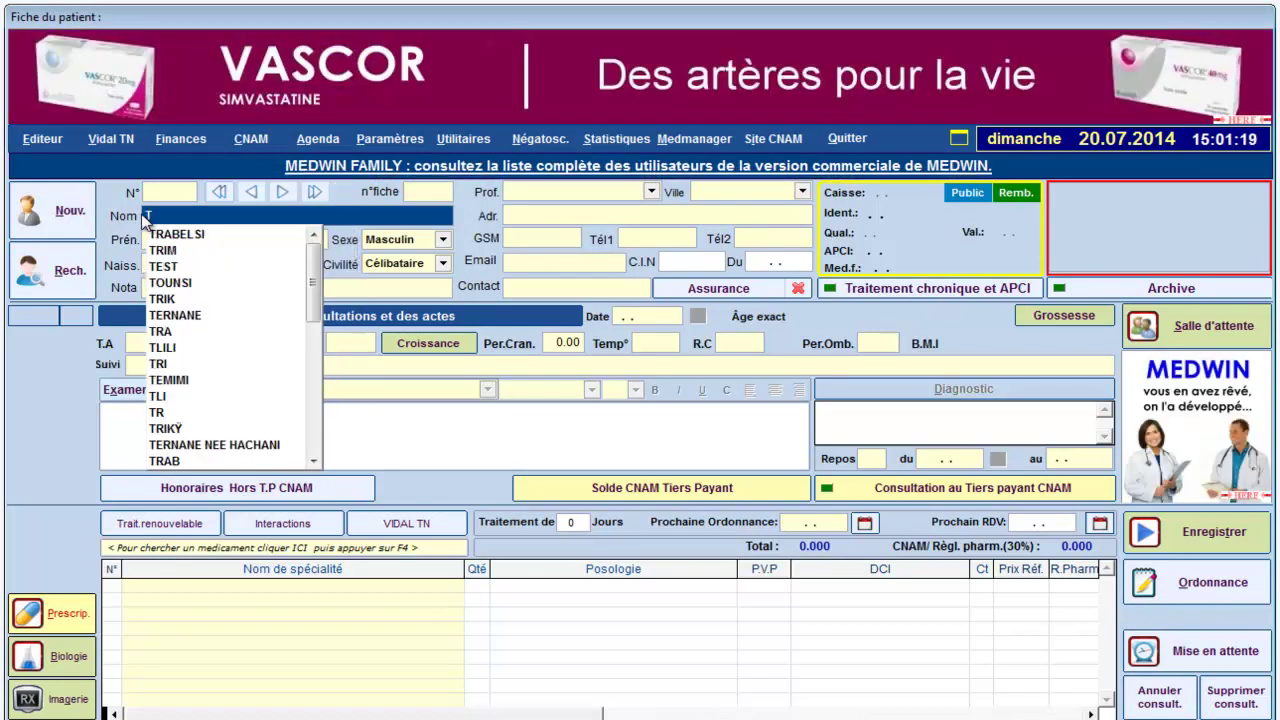
key("Tab")
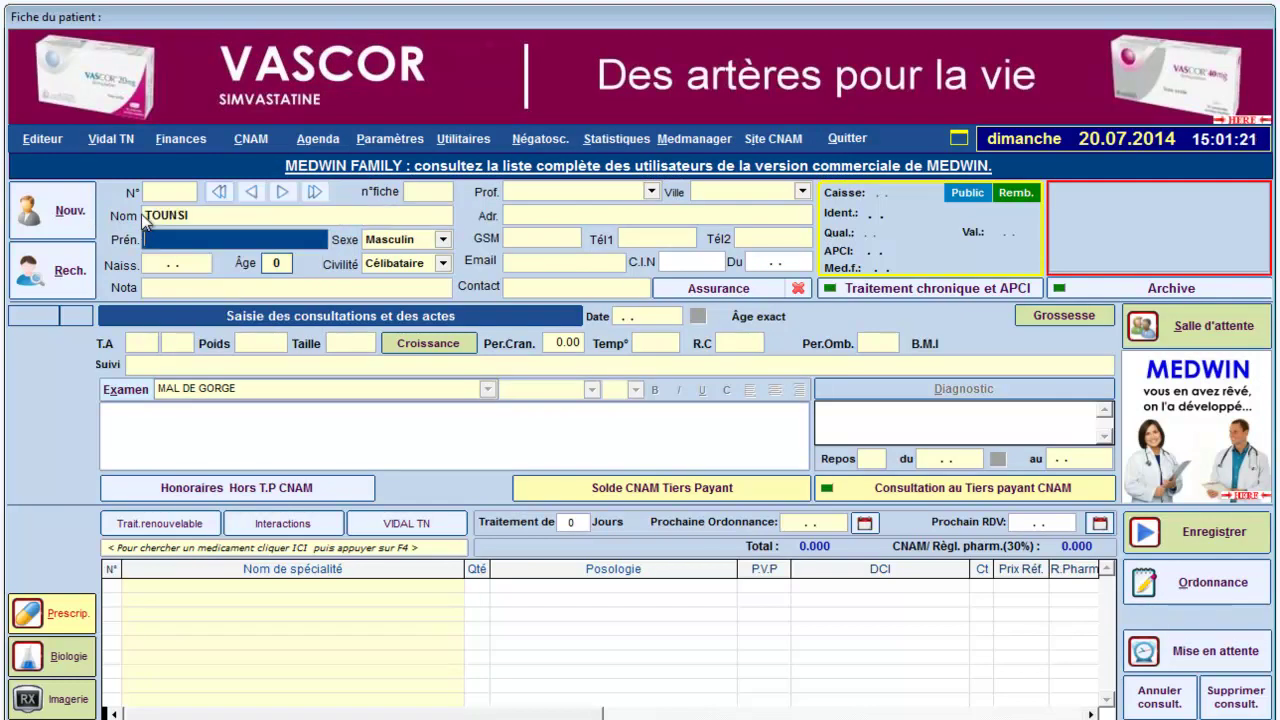
key("Tab")
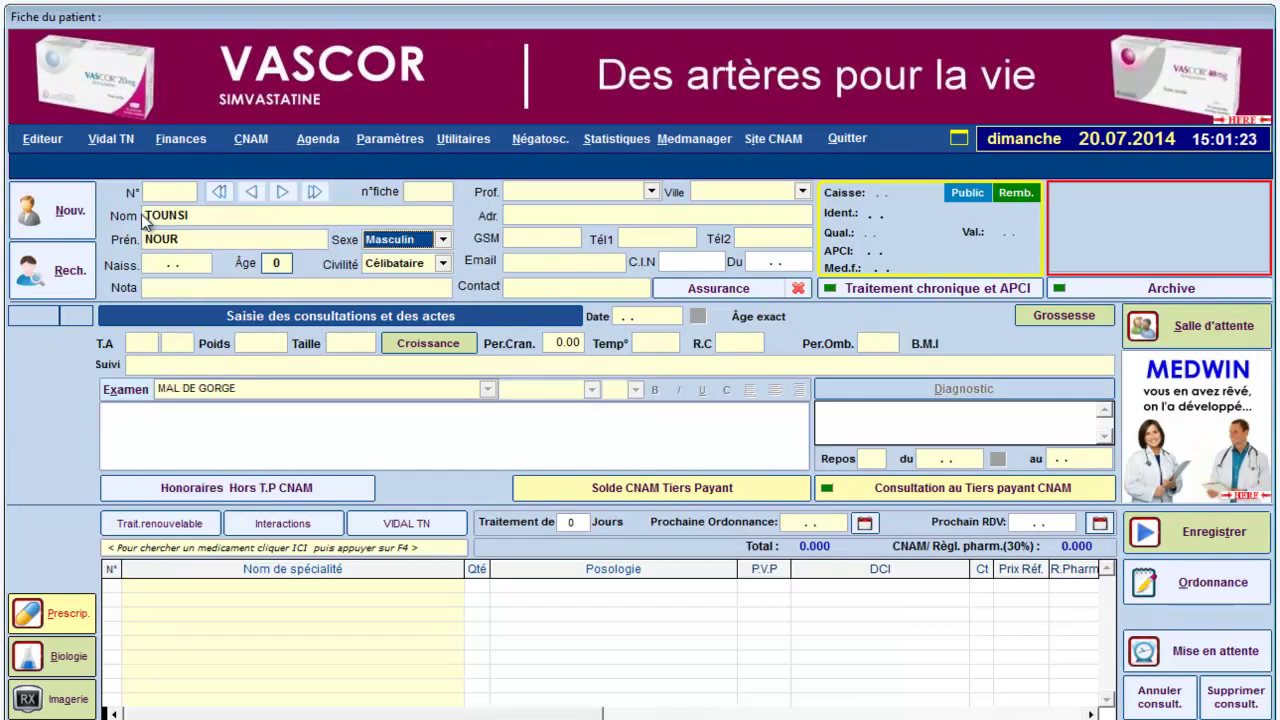
key("Down")
key("Tab")
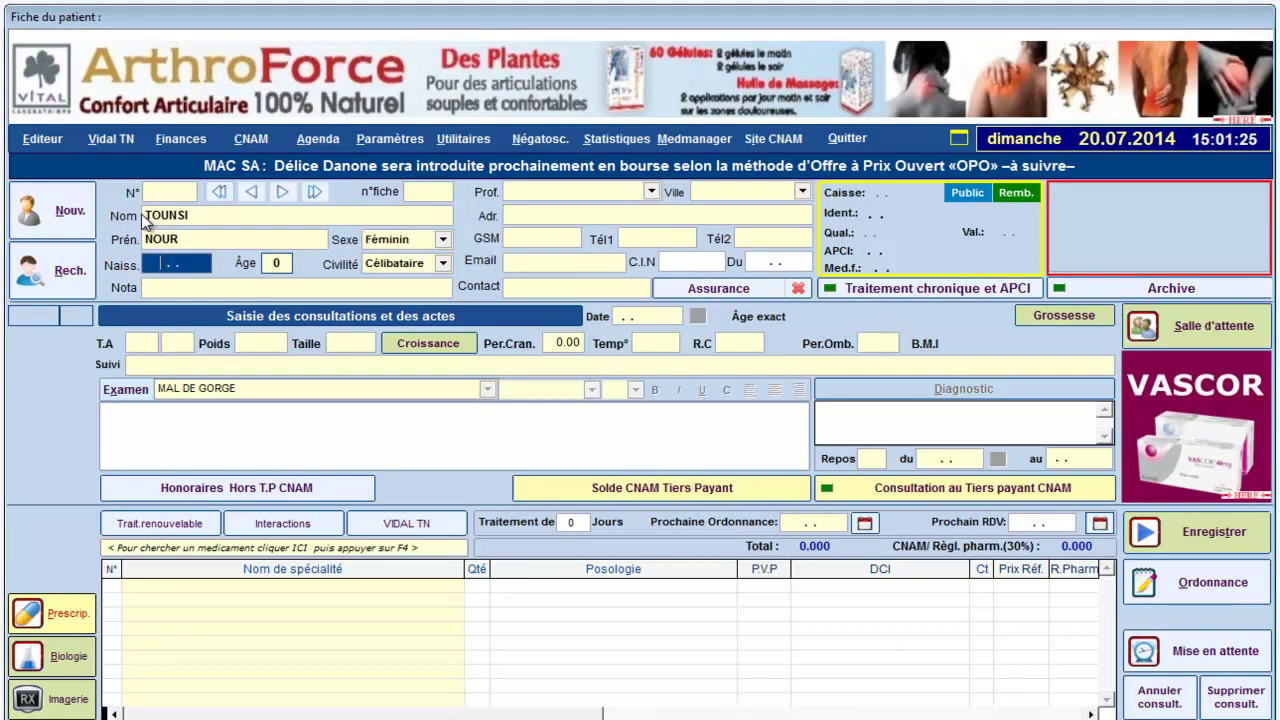
type("01.05.1985")
key("Tab")
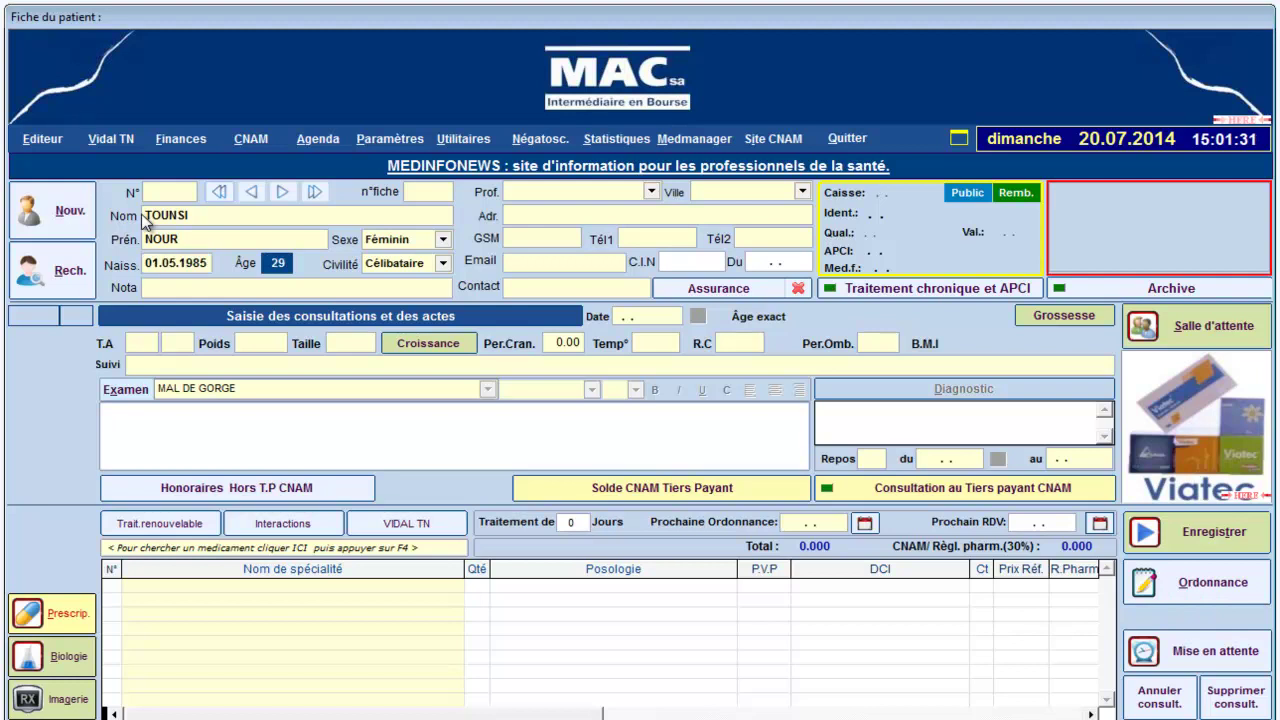
key("Tab")
key("Down")
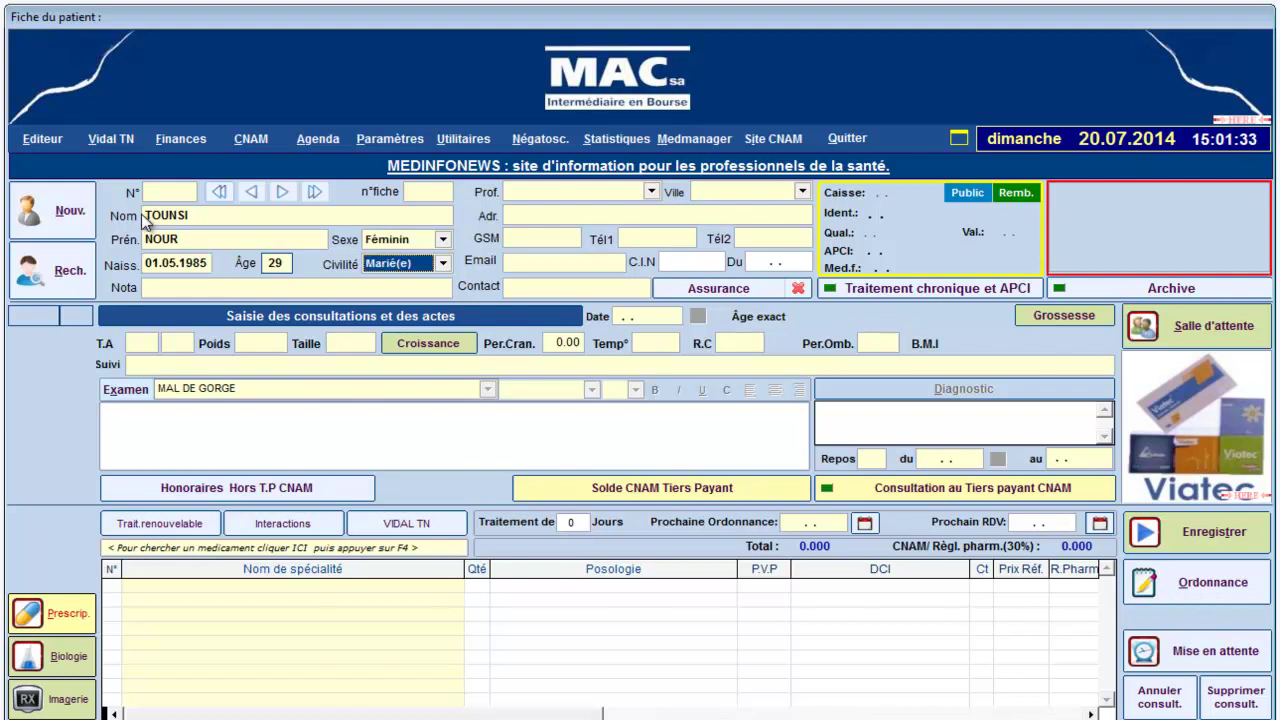
- Set the patient's profession to SANS TRAVAIL and her city to TUNIS
left_click(651, 193)
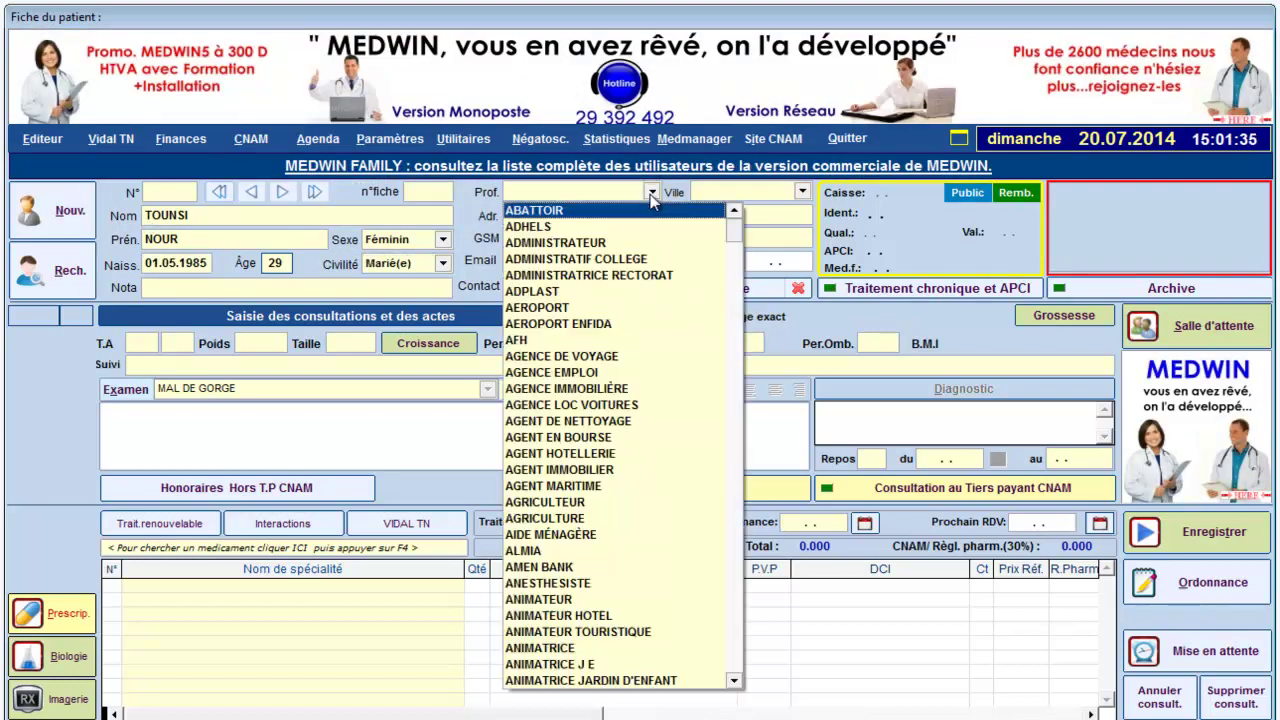
type("s")
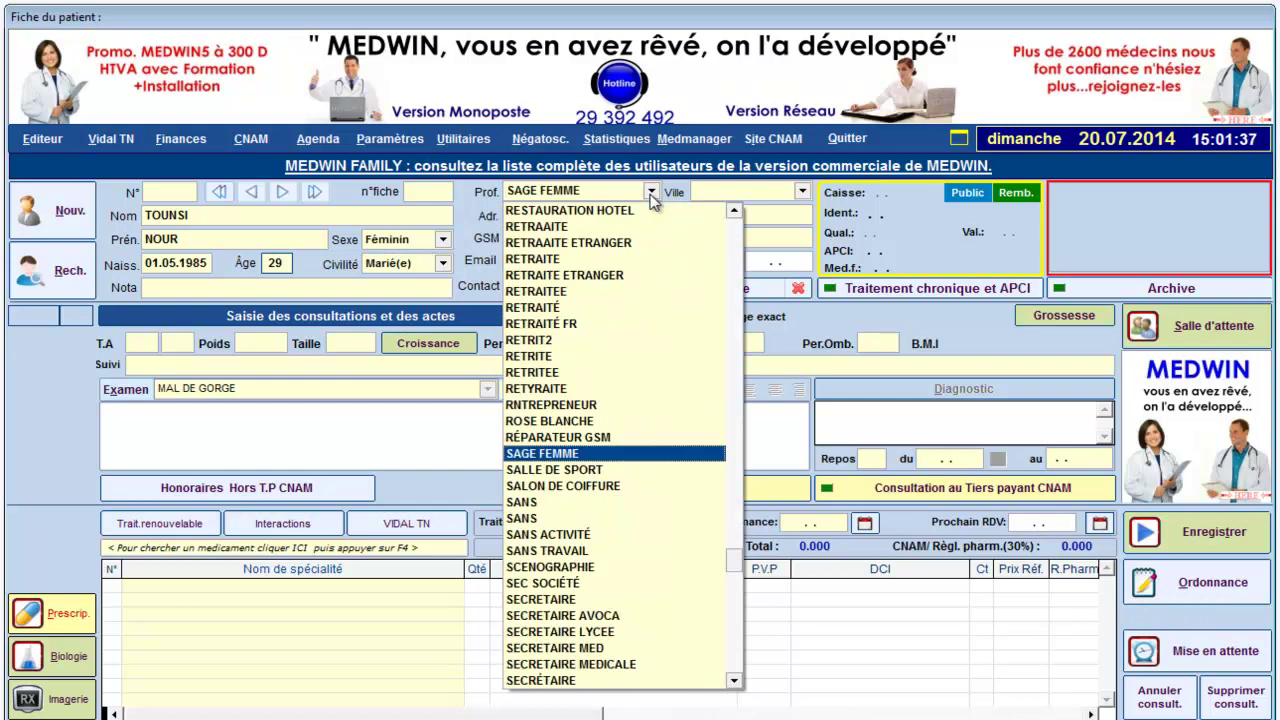
left_click(612, 550)
left_click(804, 192)
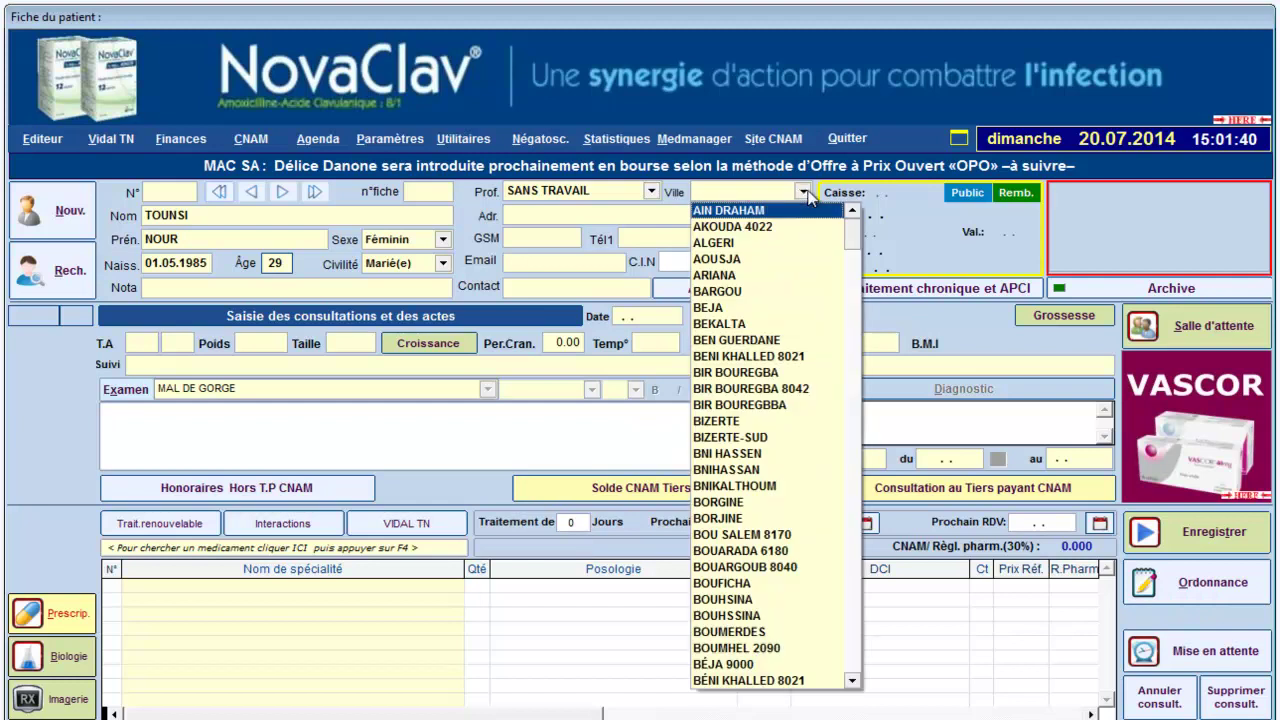
type("tunis")
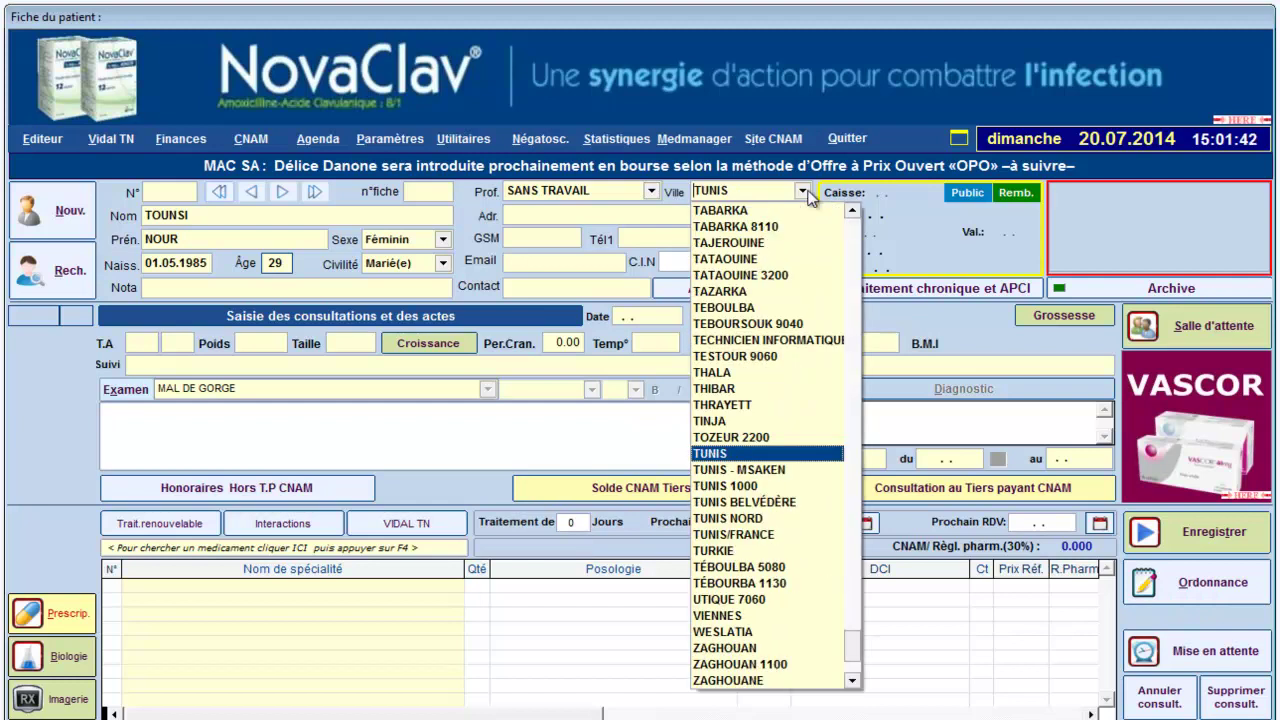
key("Return")
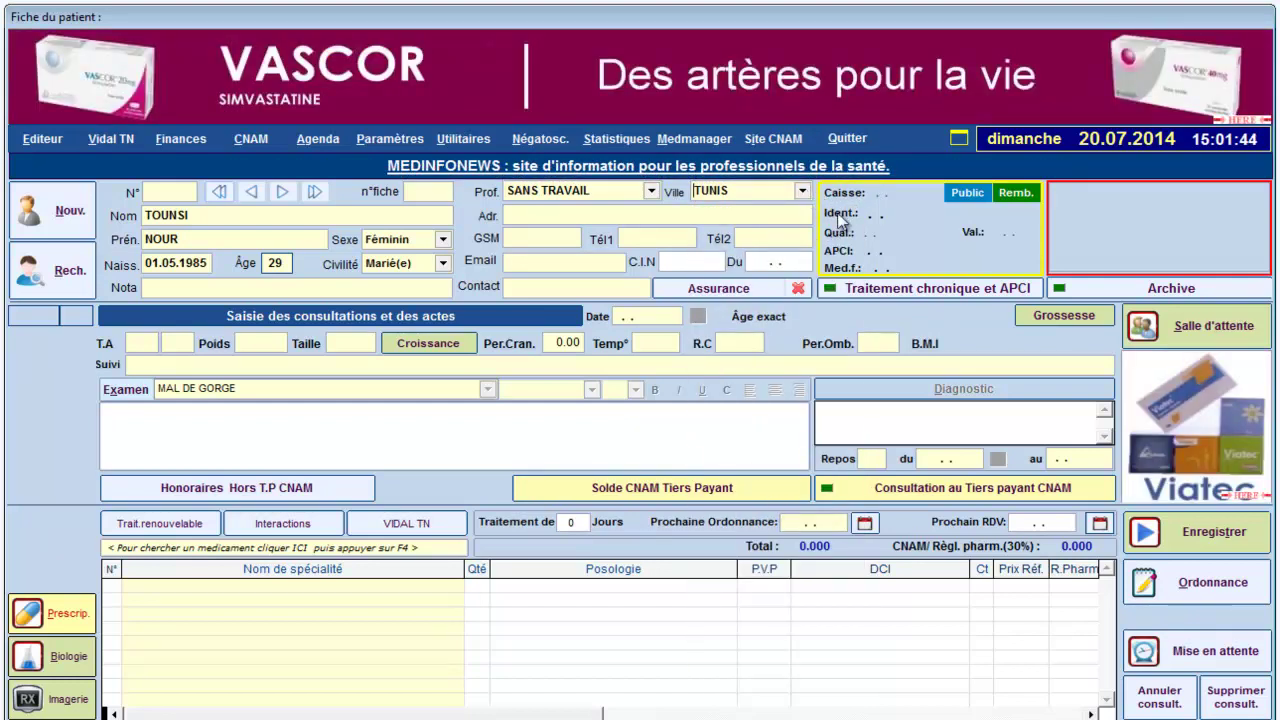
- Search carnets by surname and open the insured holder's CNSS carnet, valid to 31.12.2015
left_click(923, 232)
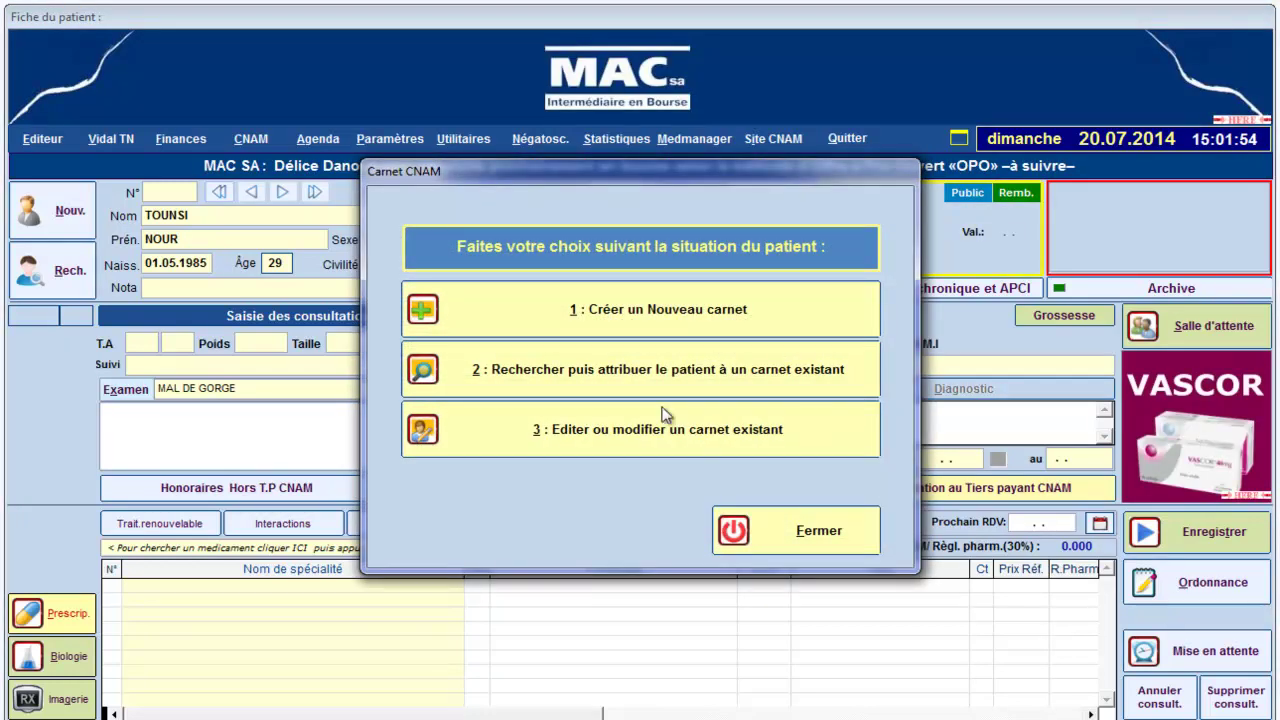
left_click(594, 370)
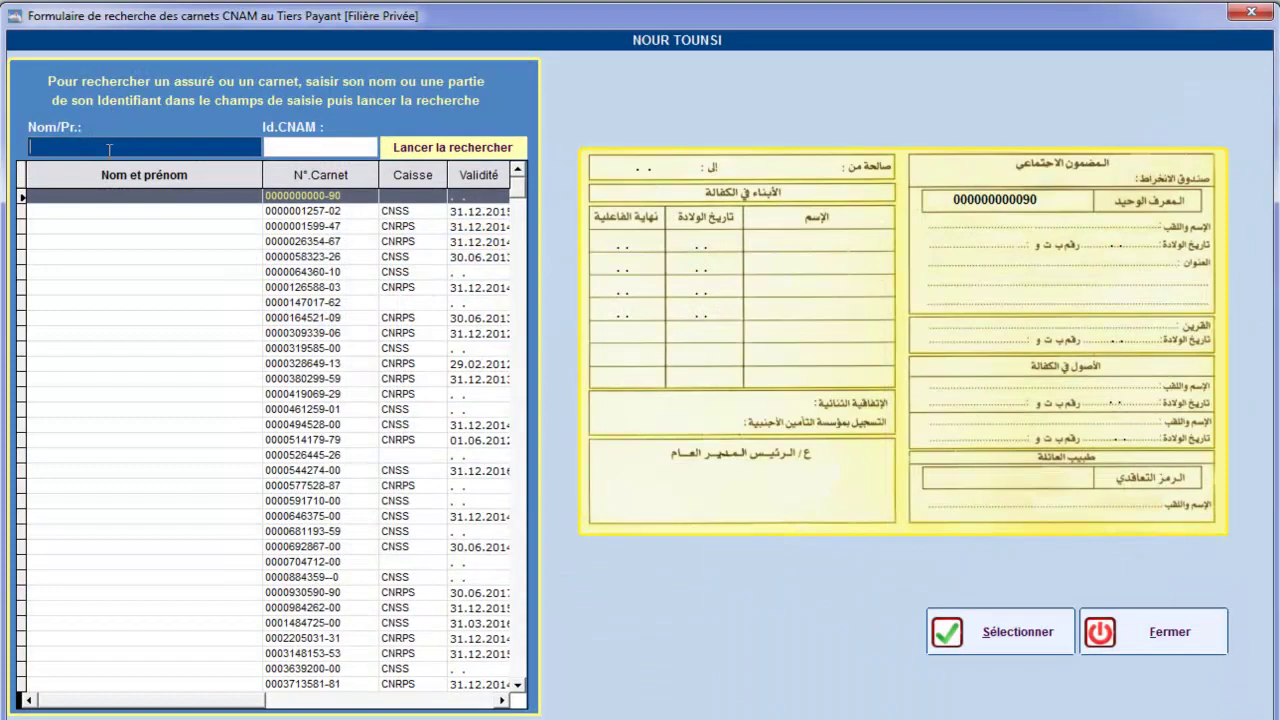
type("TOUNS")
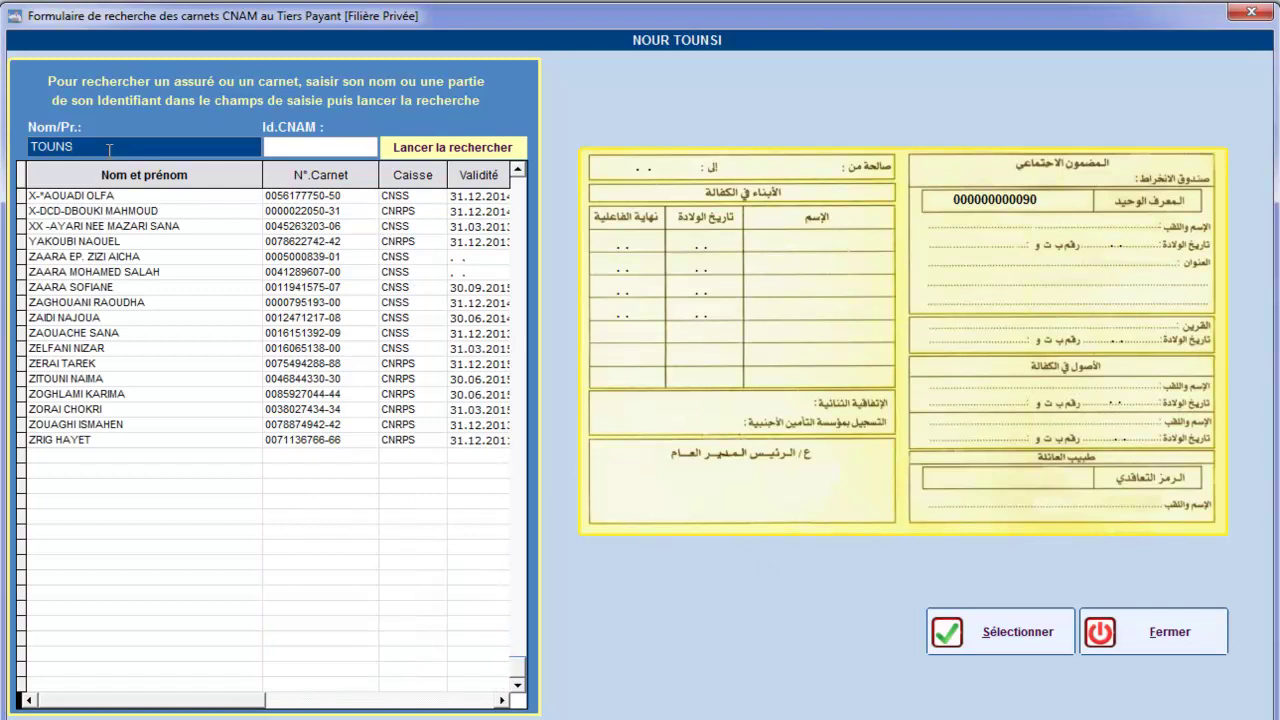
left_click(423, 152)
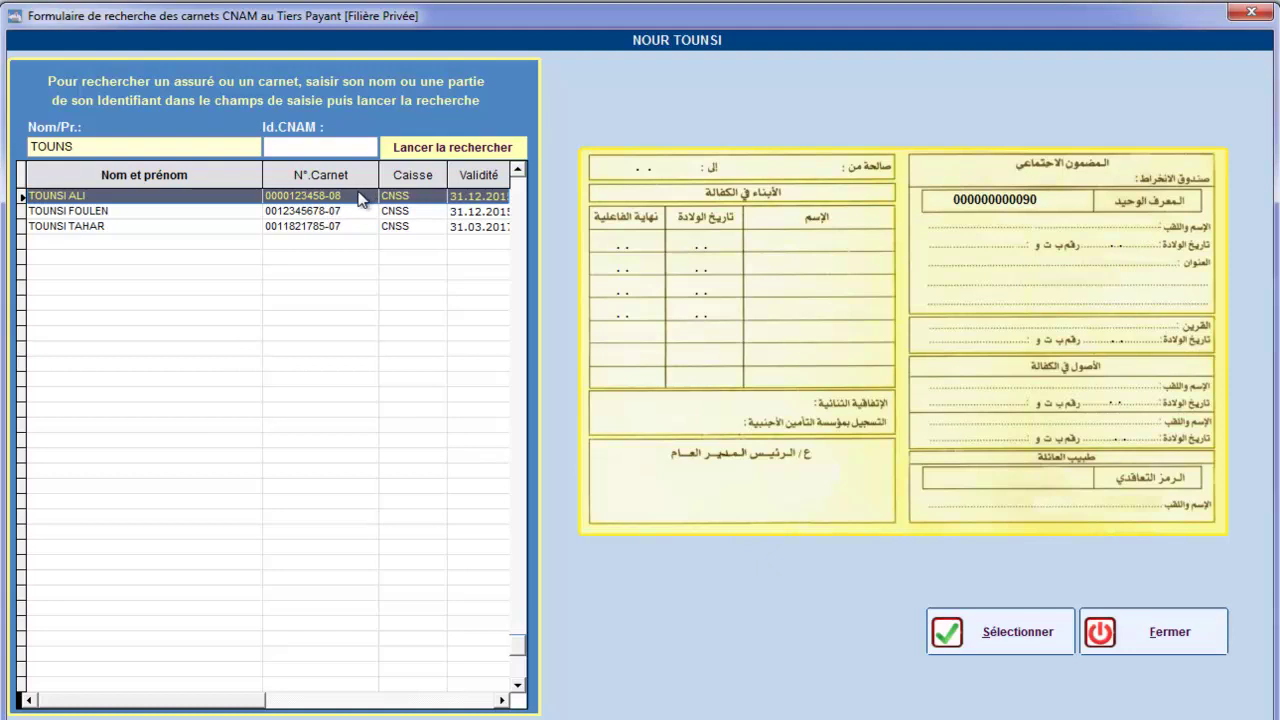
left_click(1045, 641)
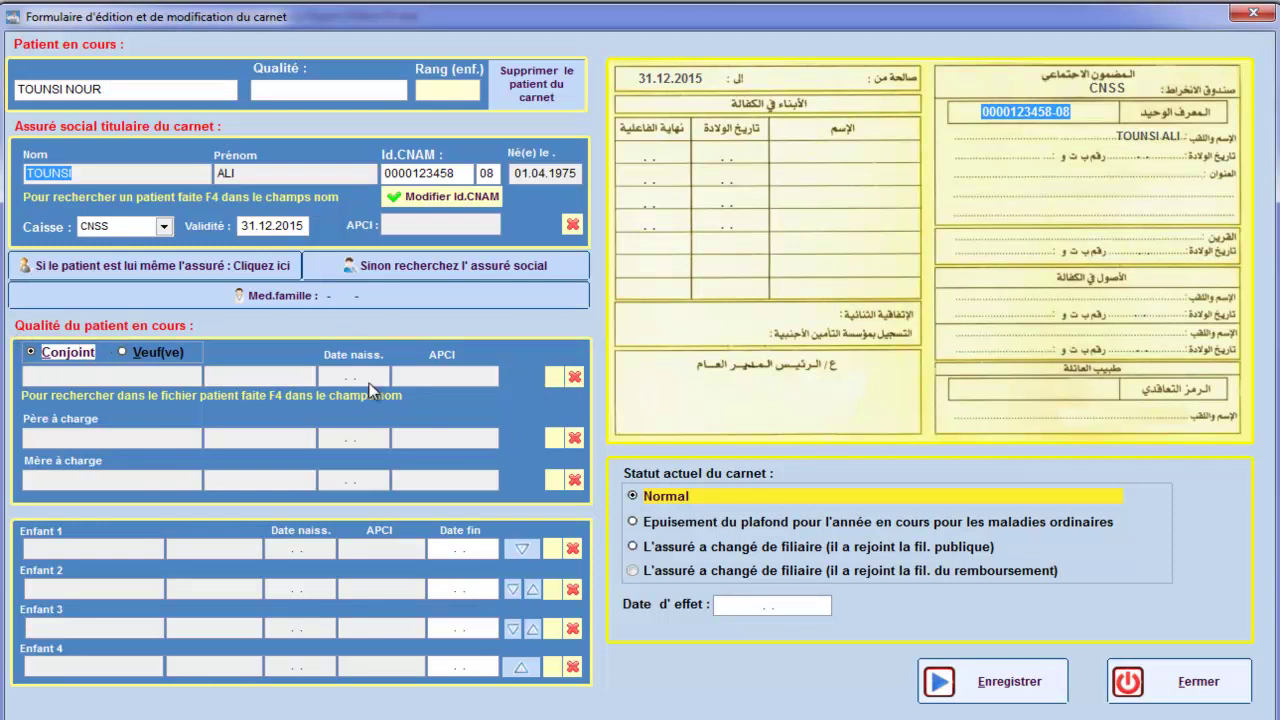
- Add the patient to the carnet as the holder's spouse (Conjoint) and save it
left_click(555, 378)
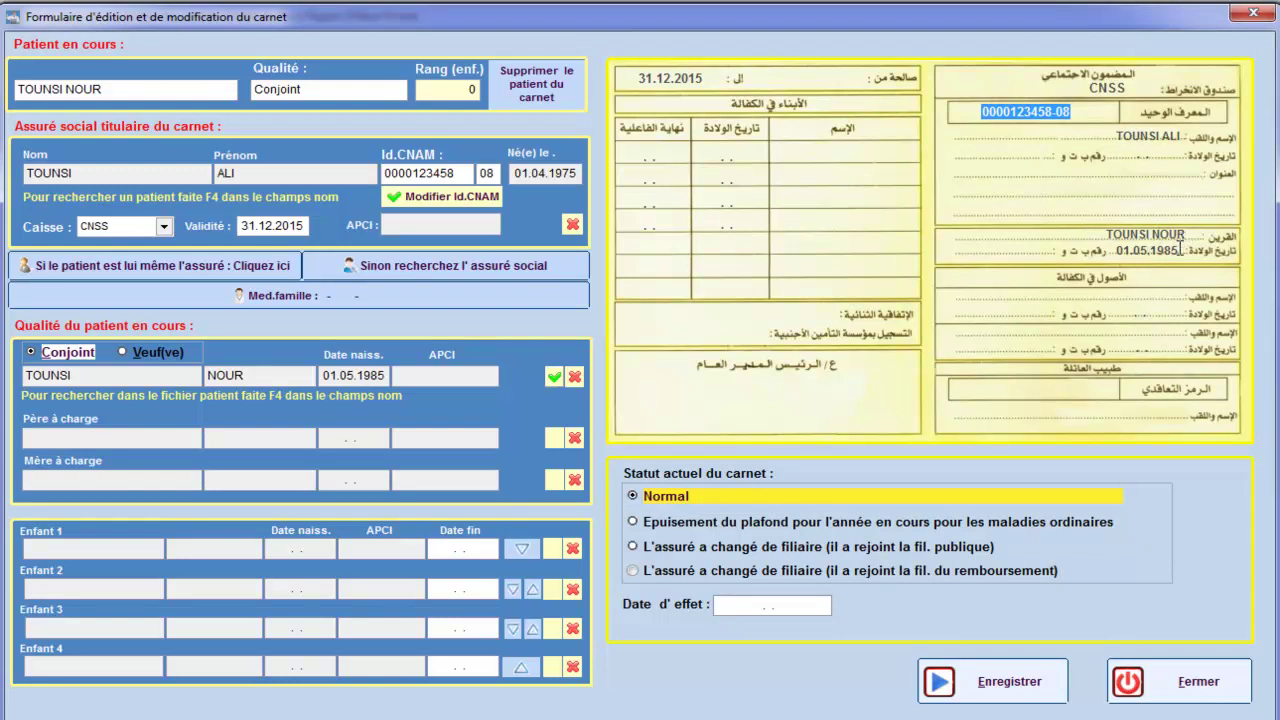
left_click(1003, 684)
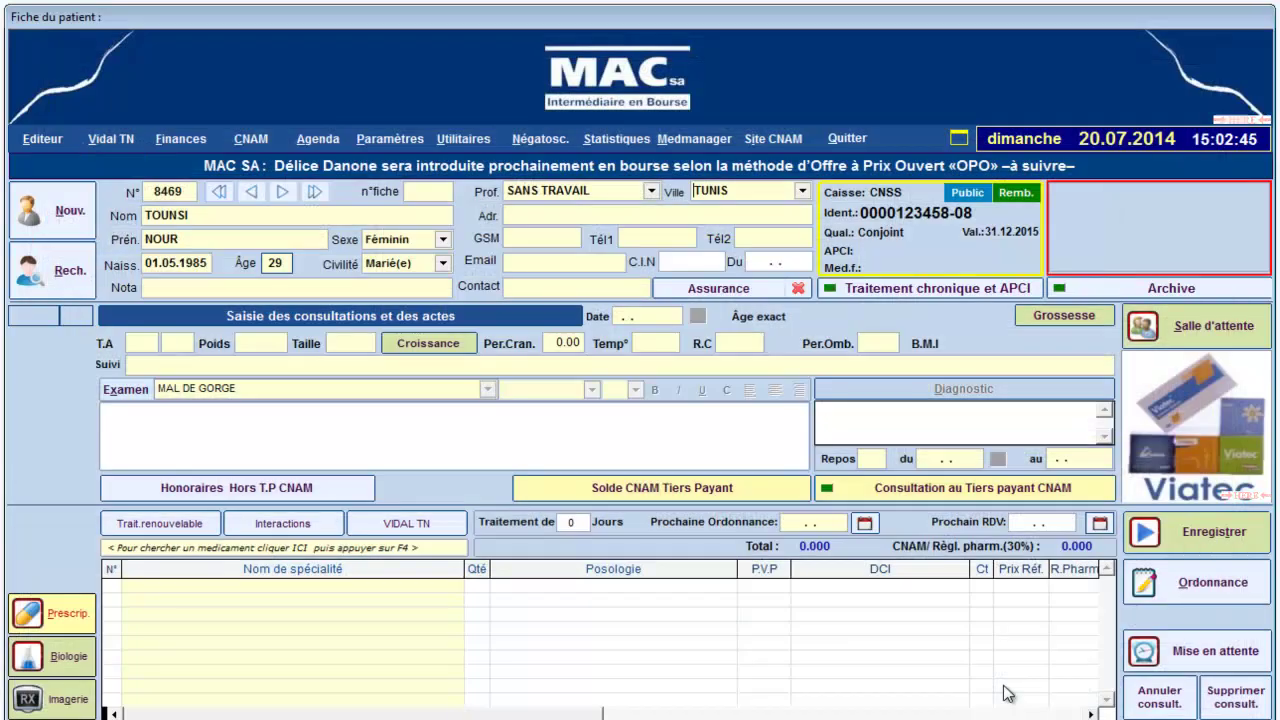
- Start a 20.07.2014 consultation with blood pressure 13/9, weight 68 and height 1.72
mouse_move(983, 211)
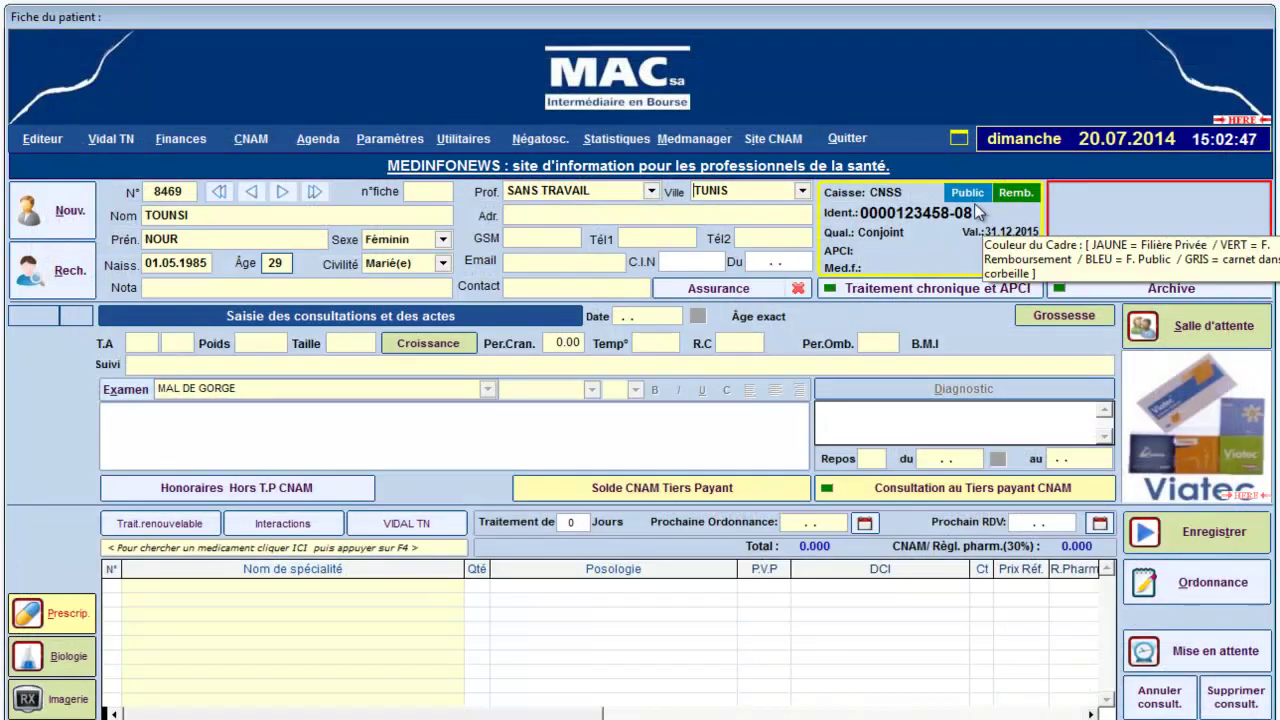
left_click(455, 318)
left_click(130, 342)
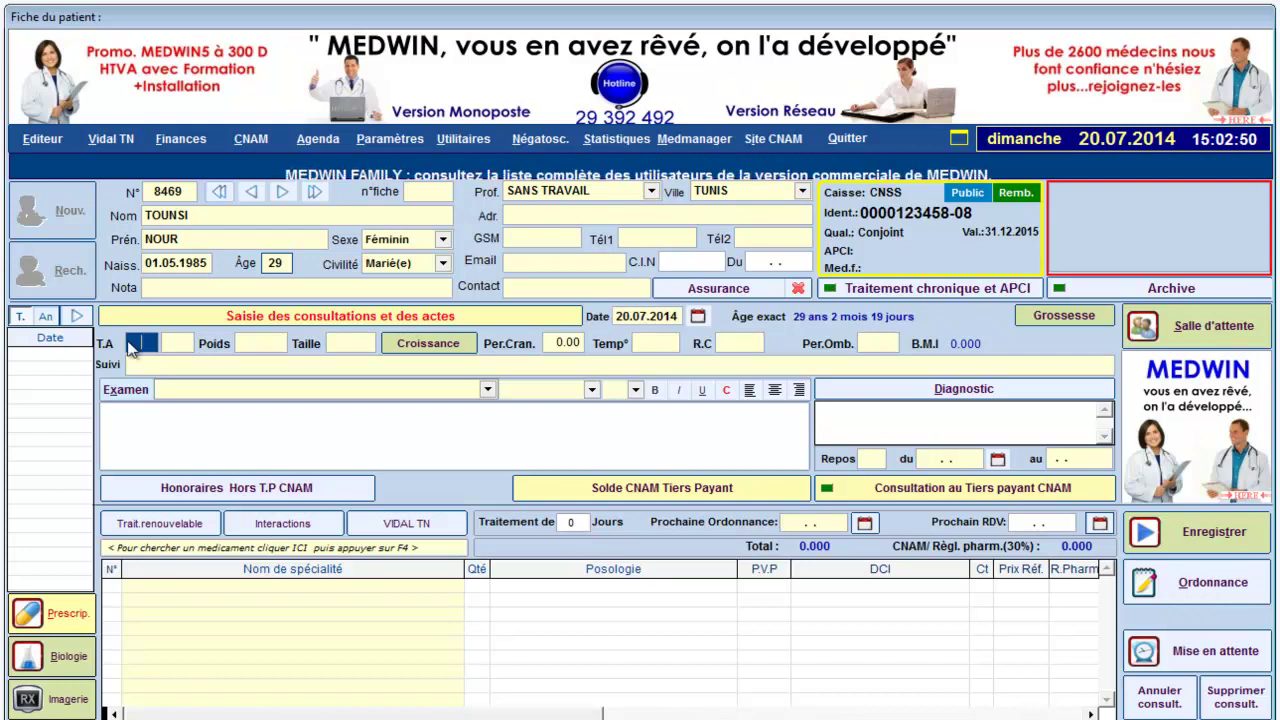
type("13")
key("Tab")
type("9")
key("Tab")
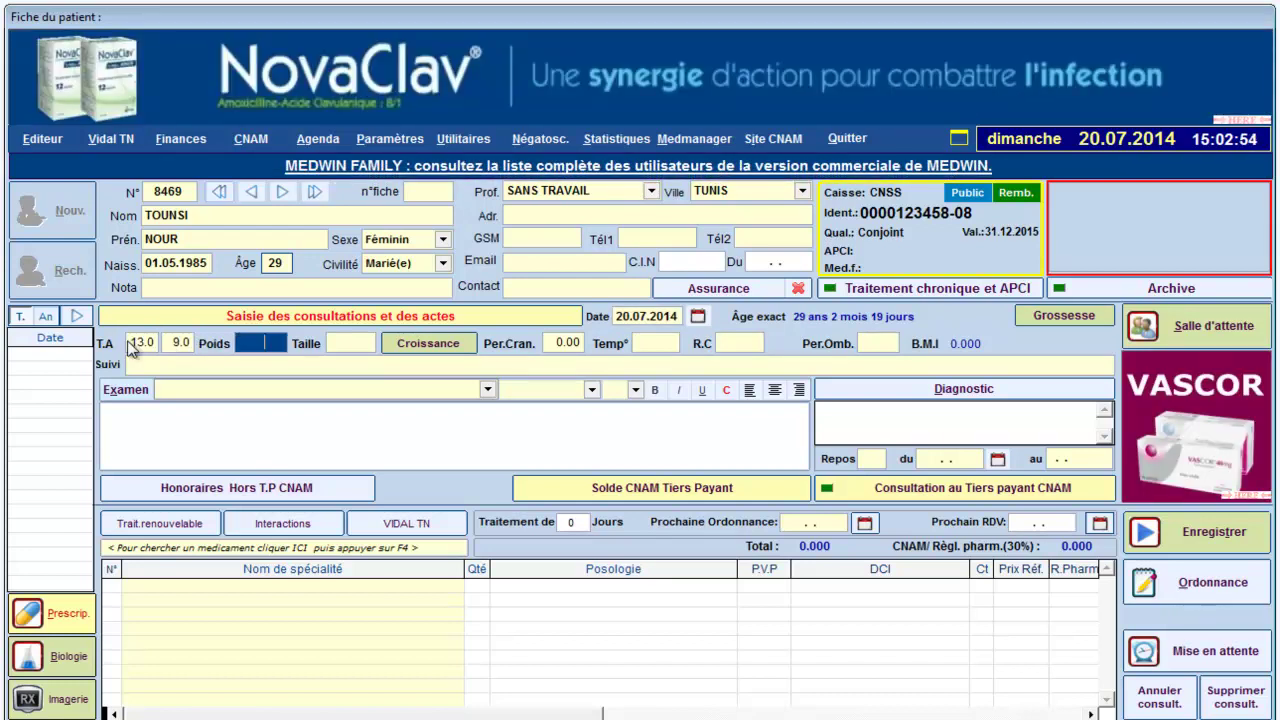
type("68")
key("Tab")
type("1.72")
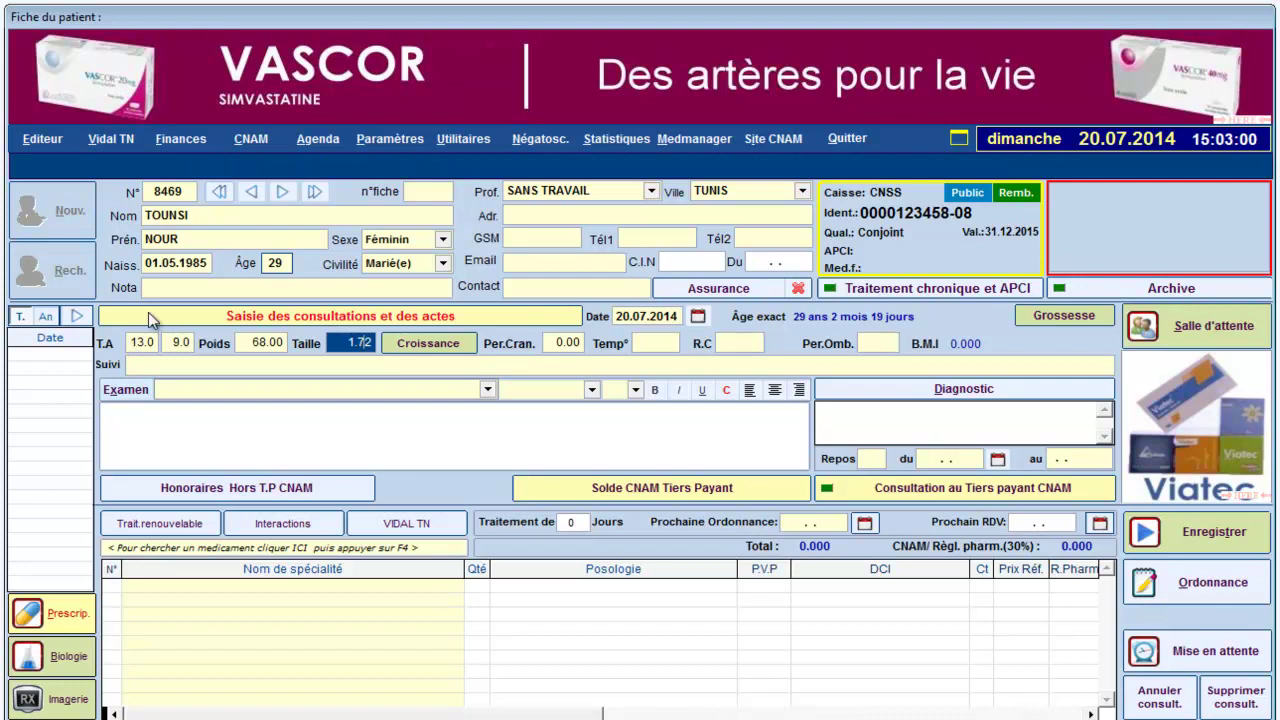
- Transfer the consultation (BMI 22.99) to the CNAM bordereau as an ordinary-illness visit
left_click(879, 493)
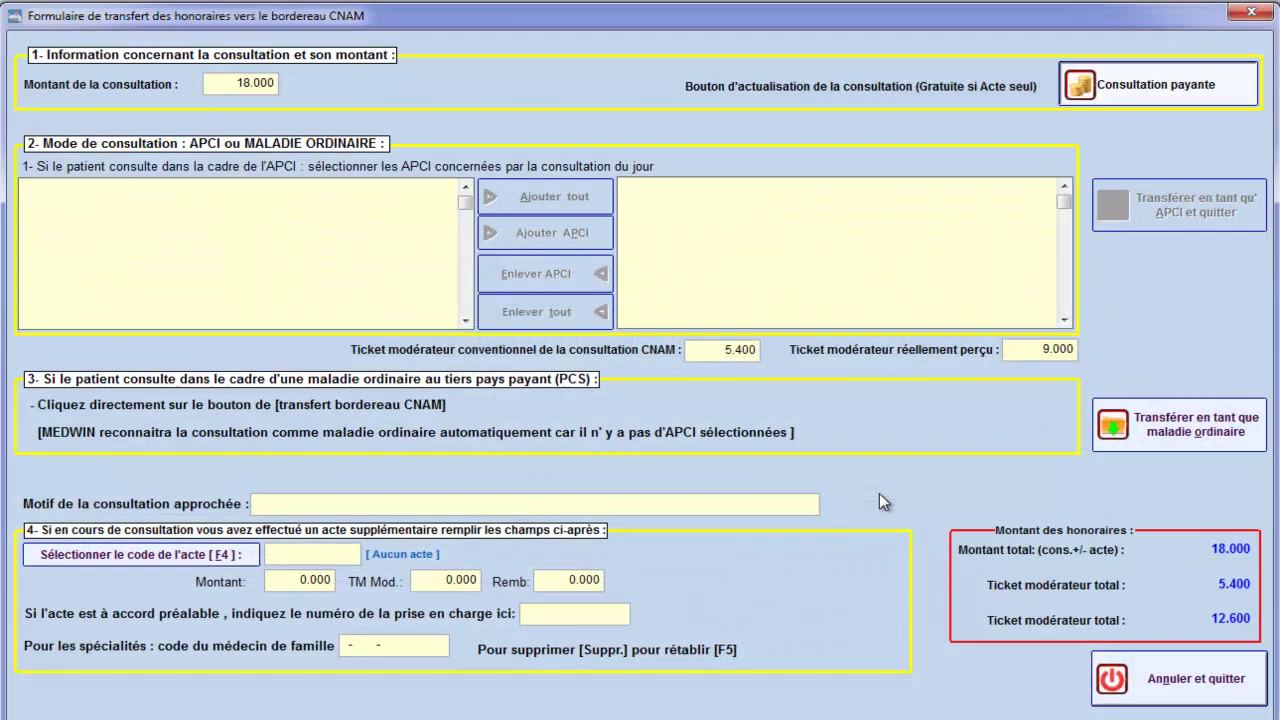
left_click(1187, 428)
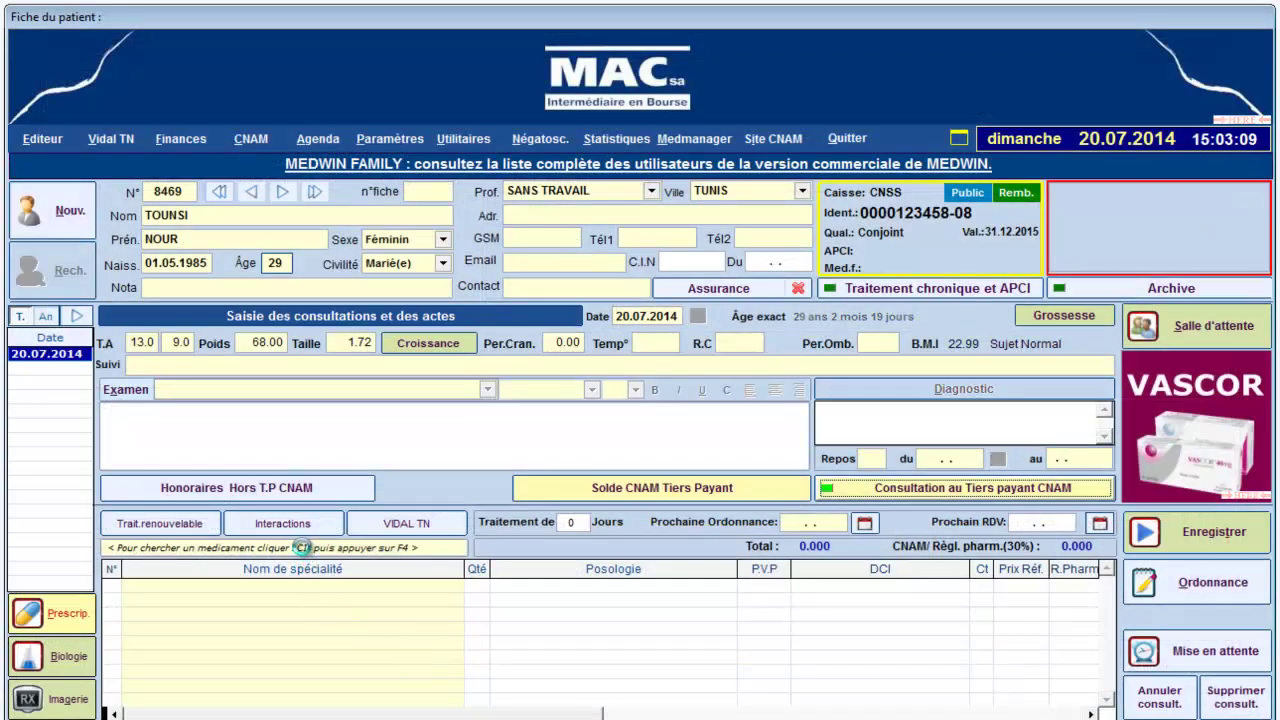
left_click(302, 547)
key("F4")
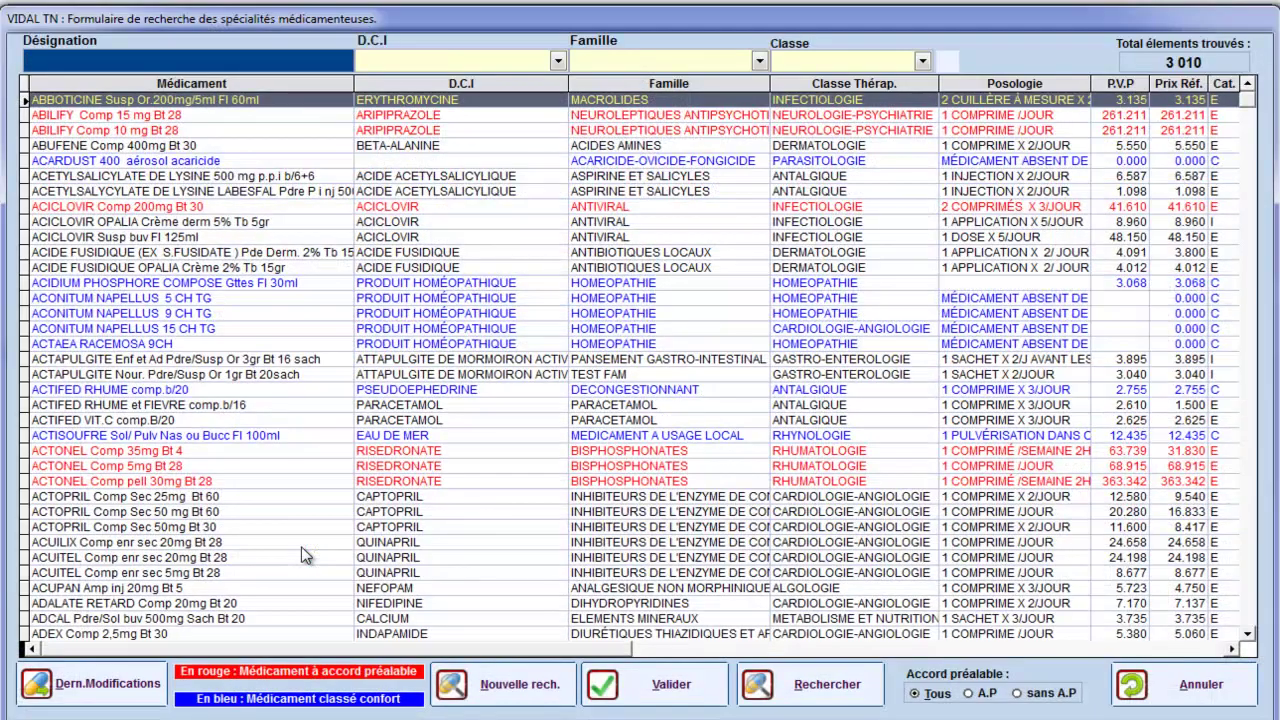
- Prescribe CELEBREX Gelule 200 mg Bt 20, one capsule daily (21.580), and save the consultation
type("Y")
key("BackSpace")
type("CEL")
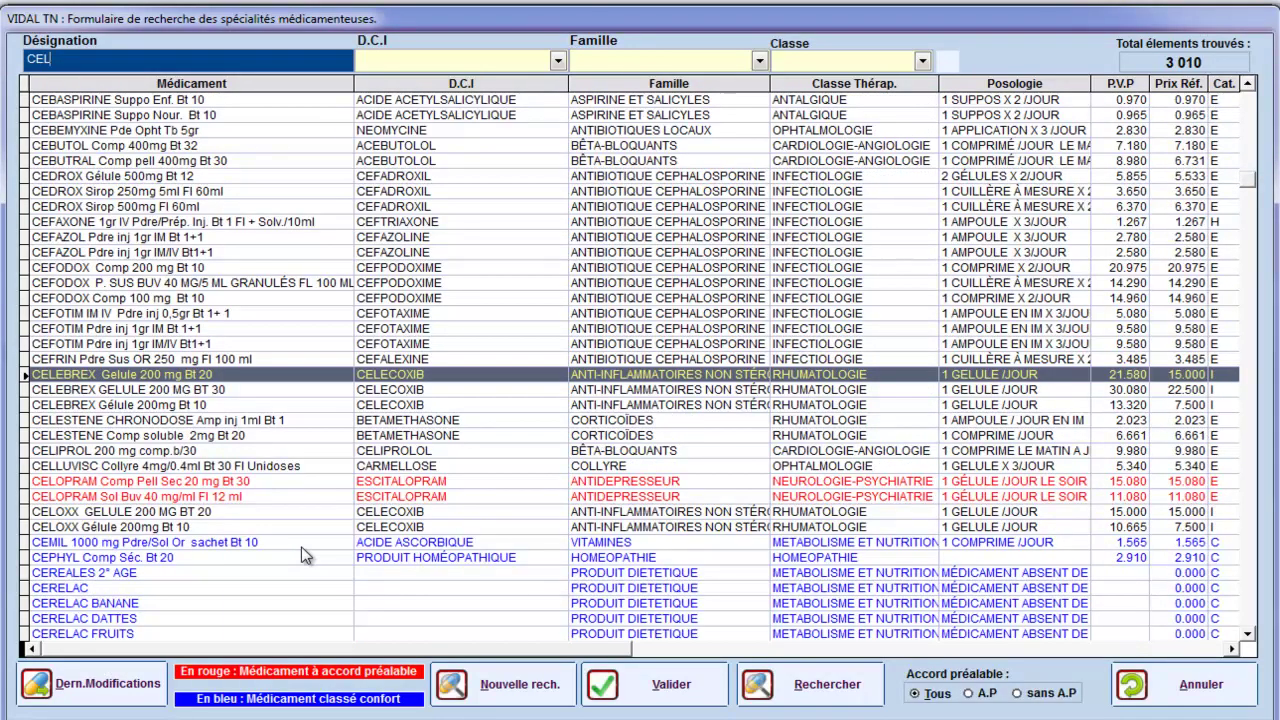
key("Return")
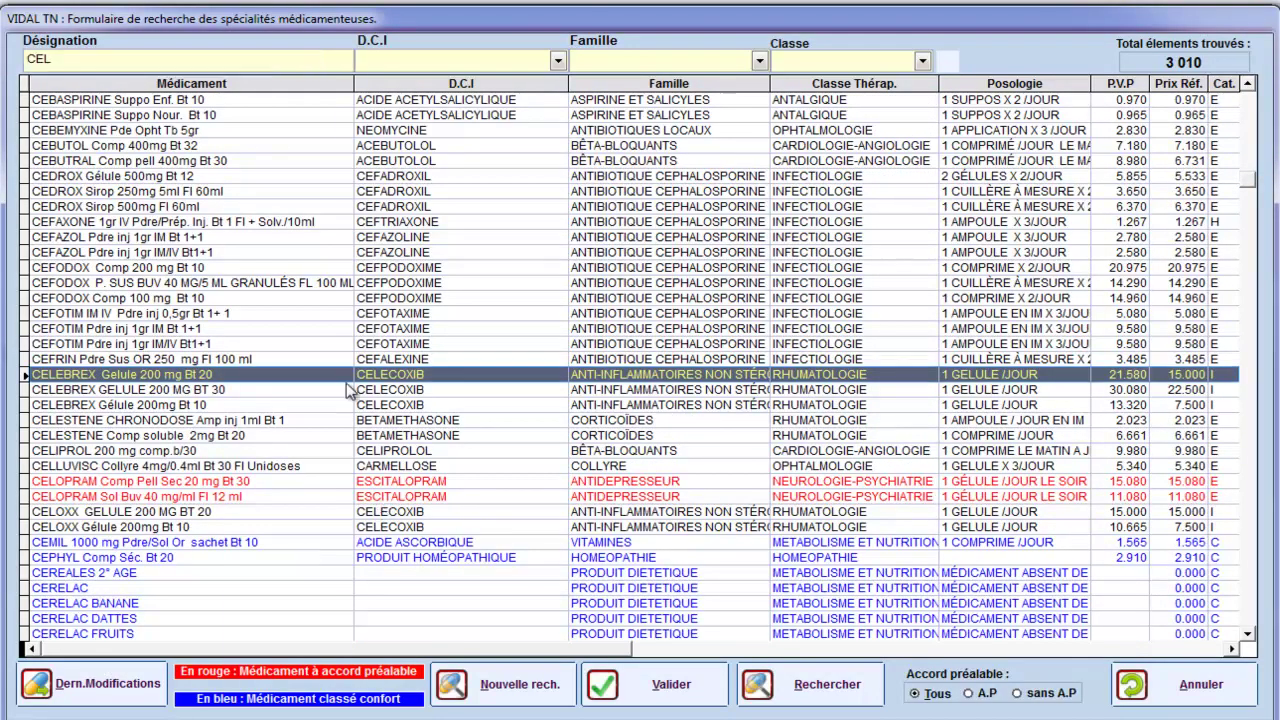
double_click(344, 377)
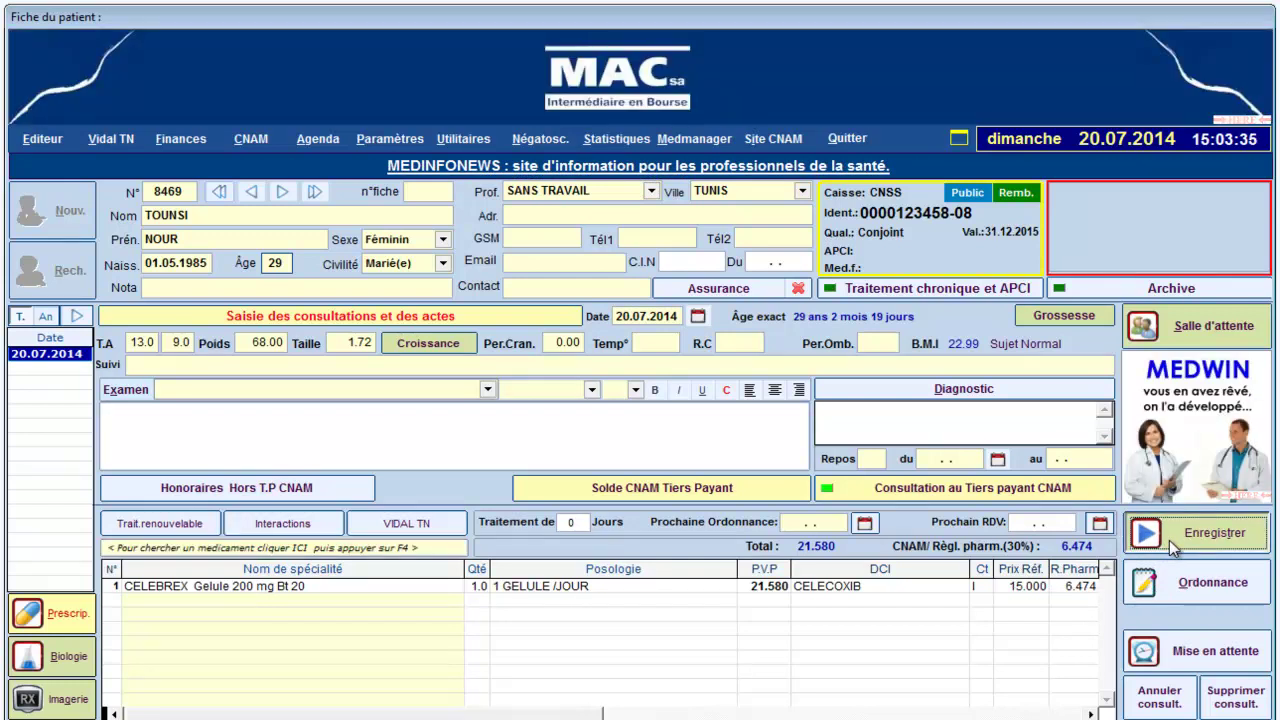
left_click(1169, 540)
- Create the son's male patient file with his names, born 12.02.2011 (age 3), and open his carnet options
left_click(66, 216)
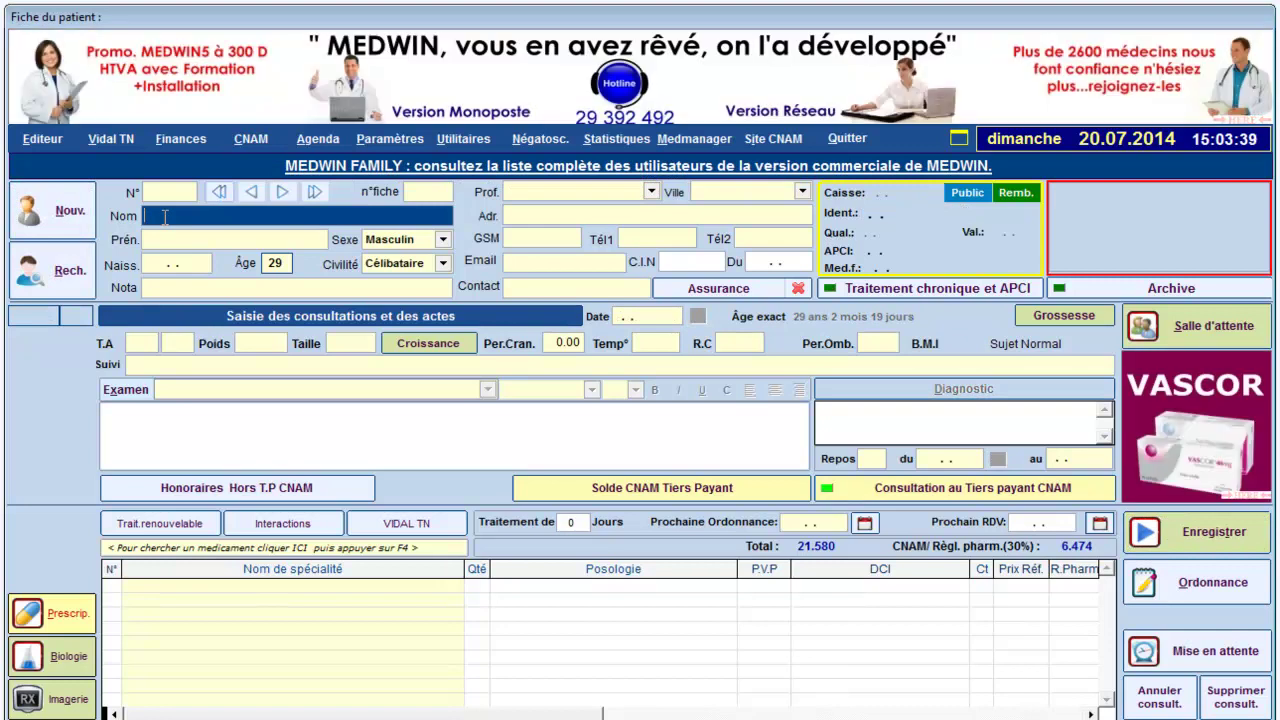
key("Tab")
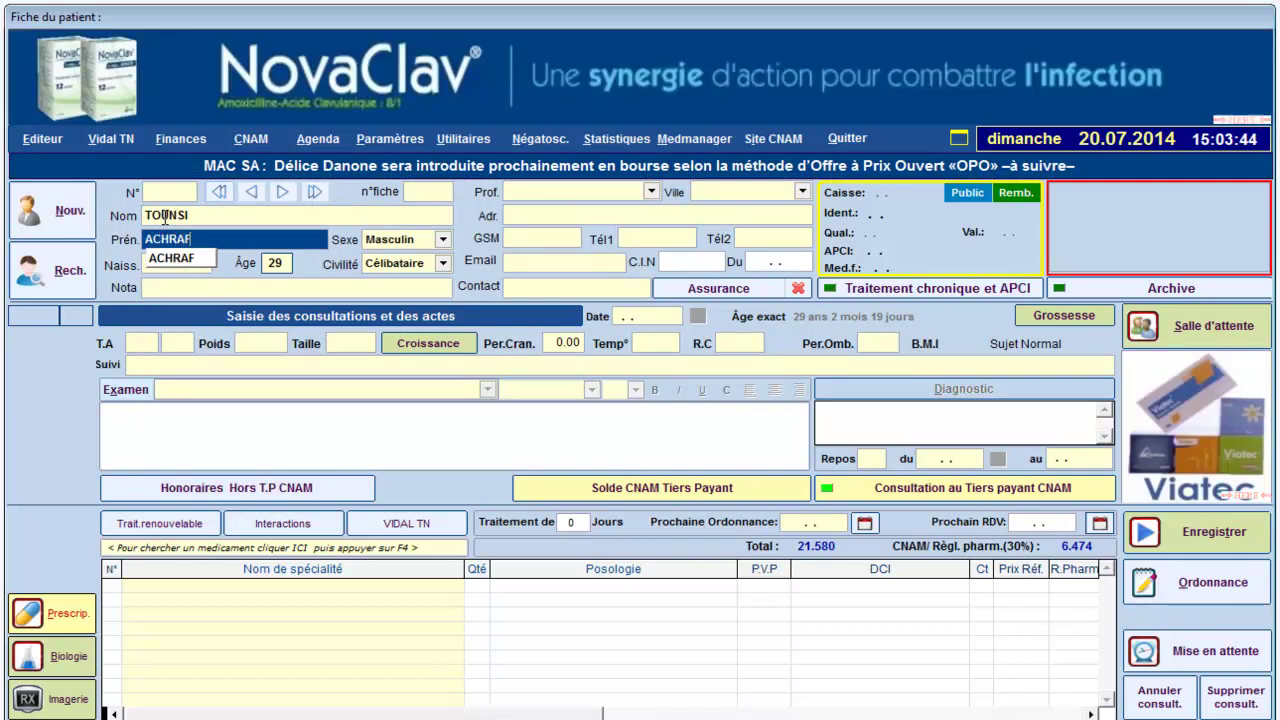
key("Tab")
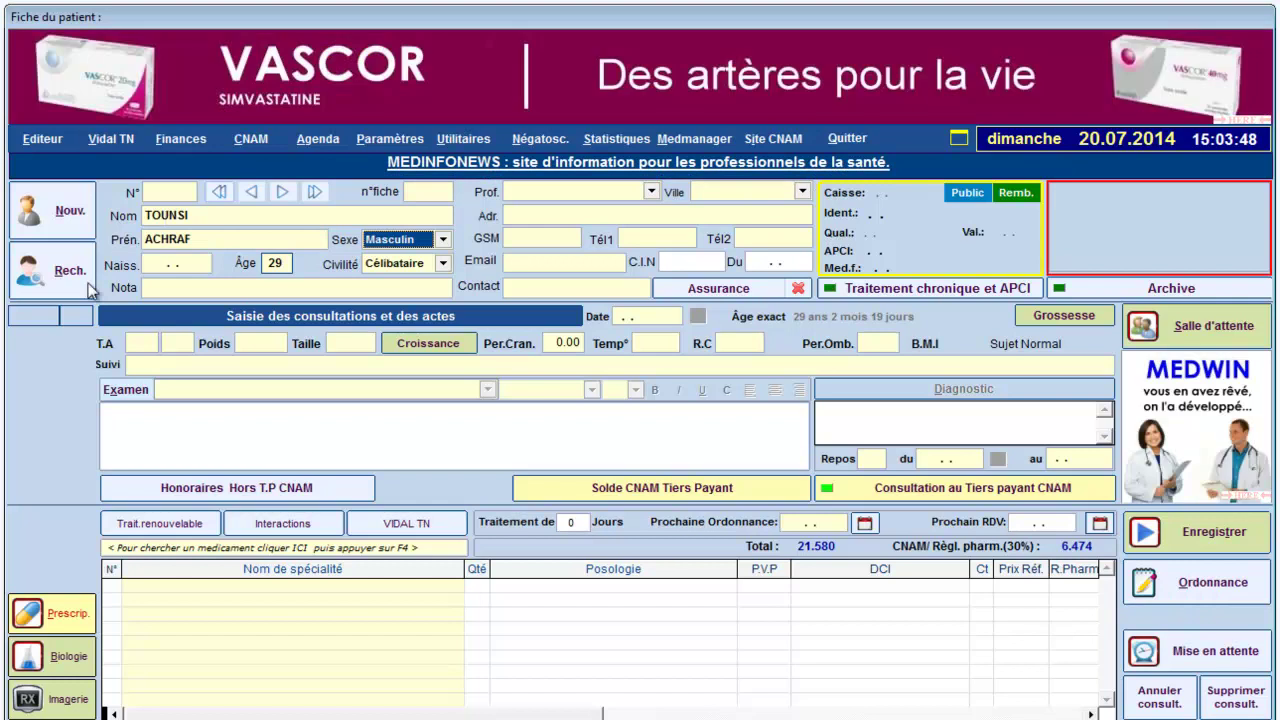
left_click(155, 261)
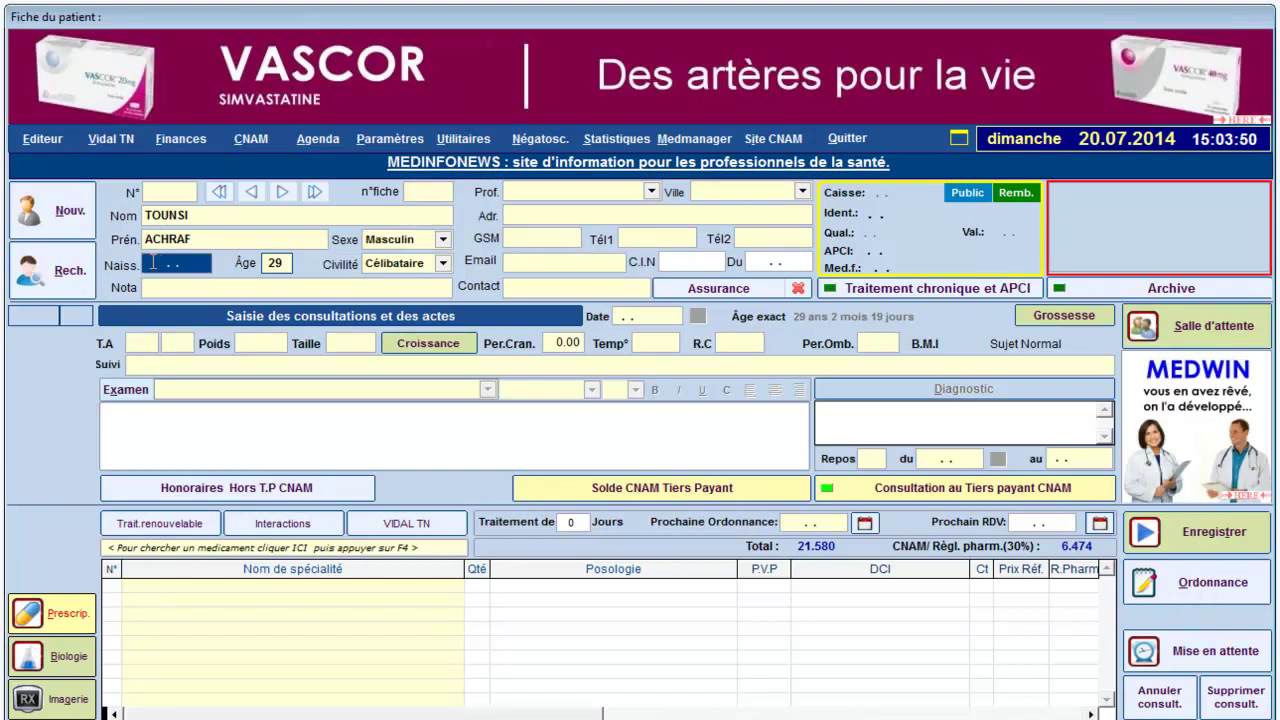
type("12.02.20")
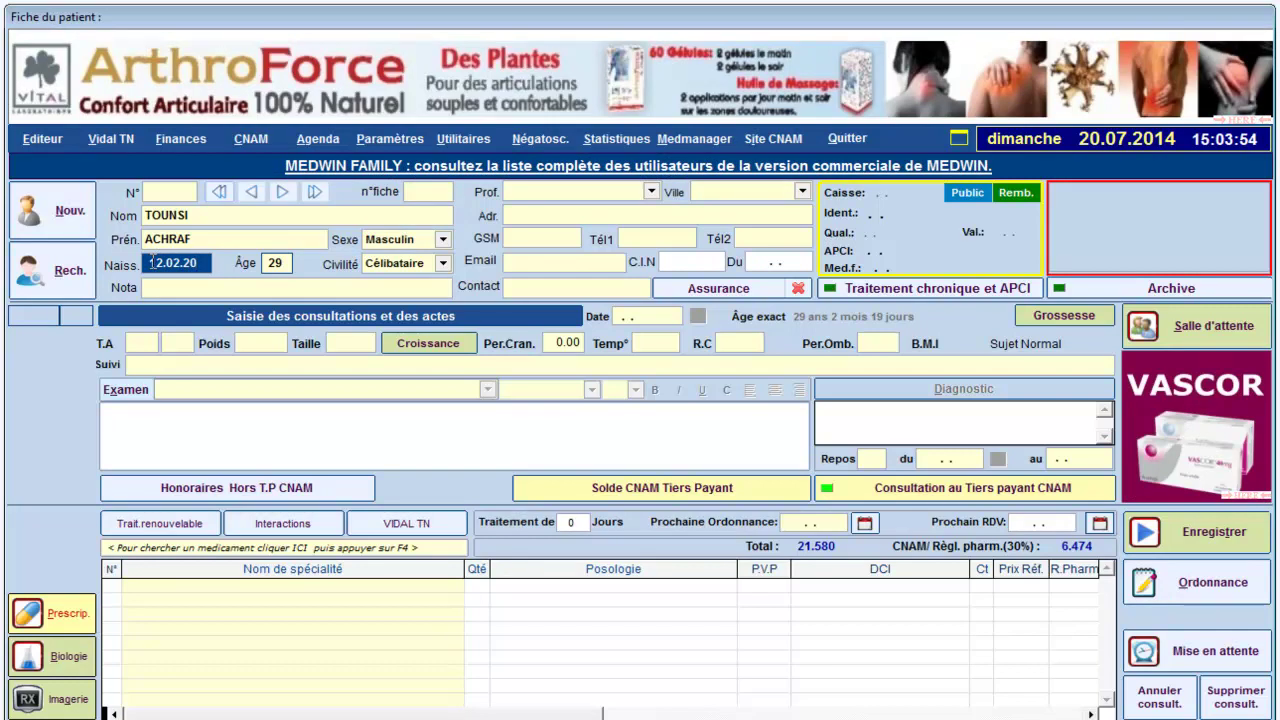
type("11")
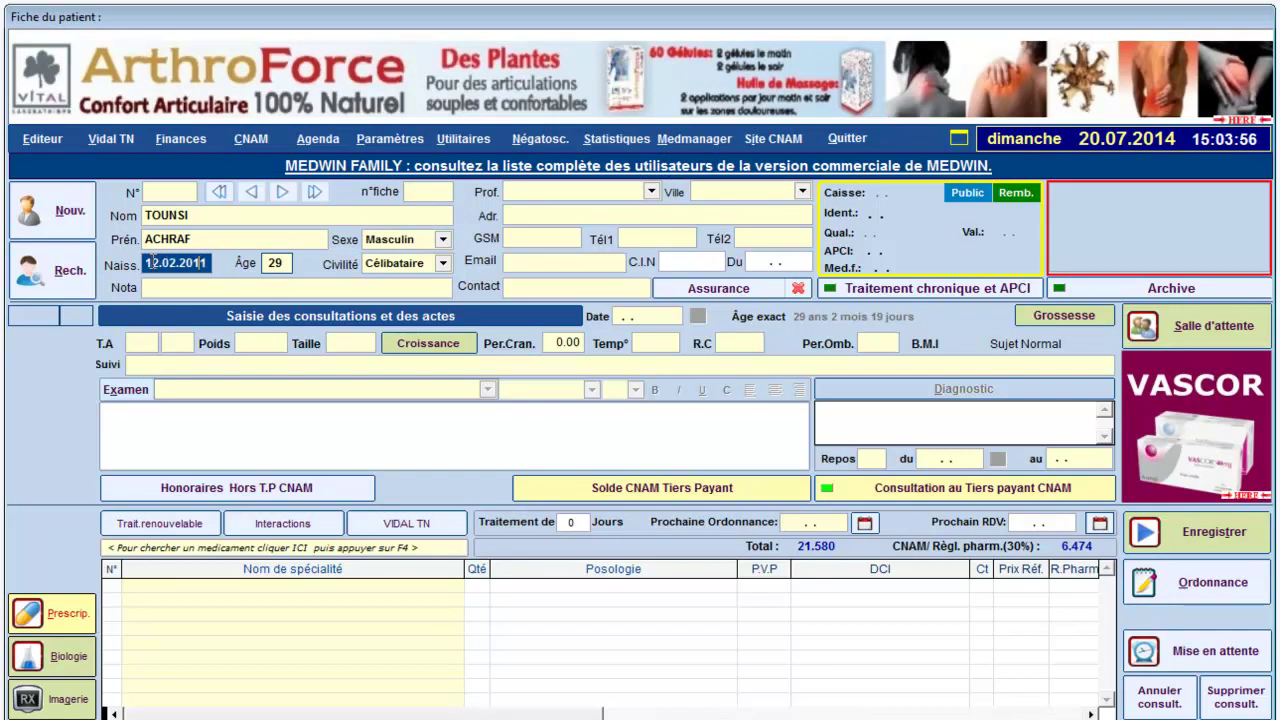
key("Tab")
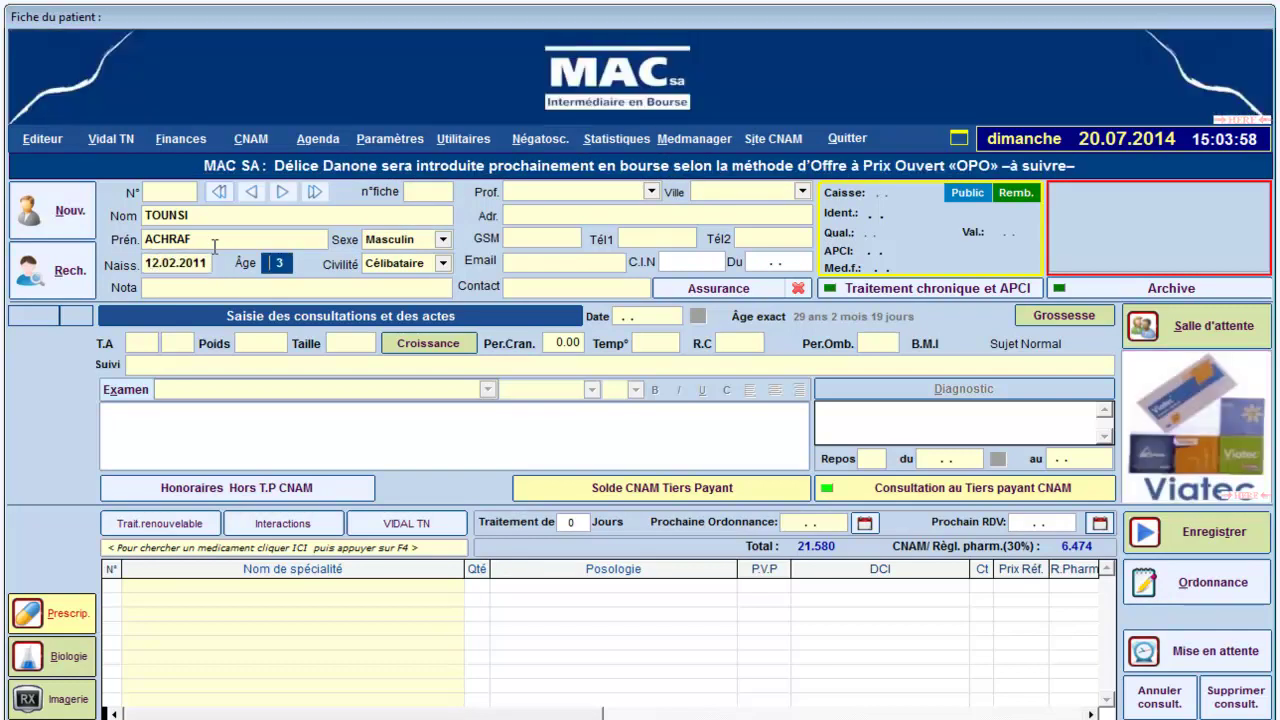
left_click(882, 238)
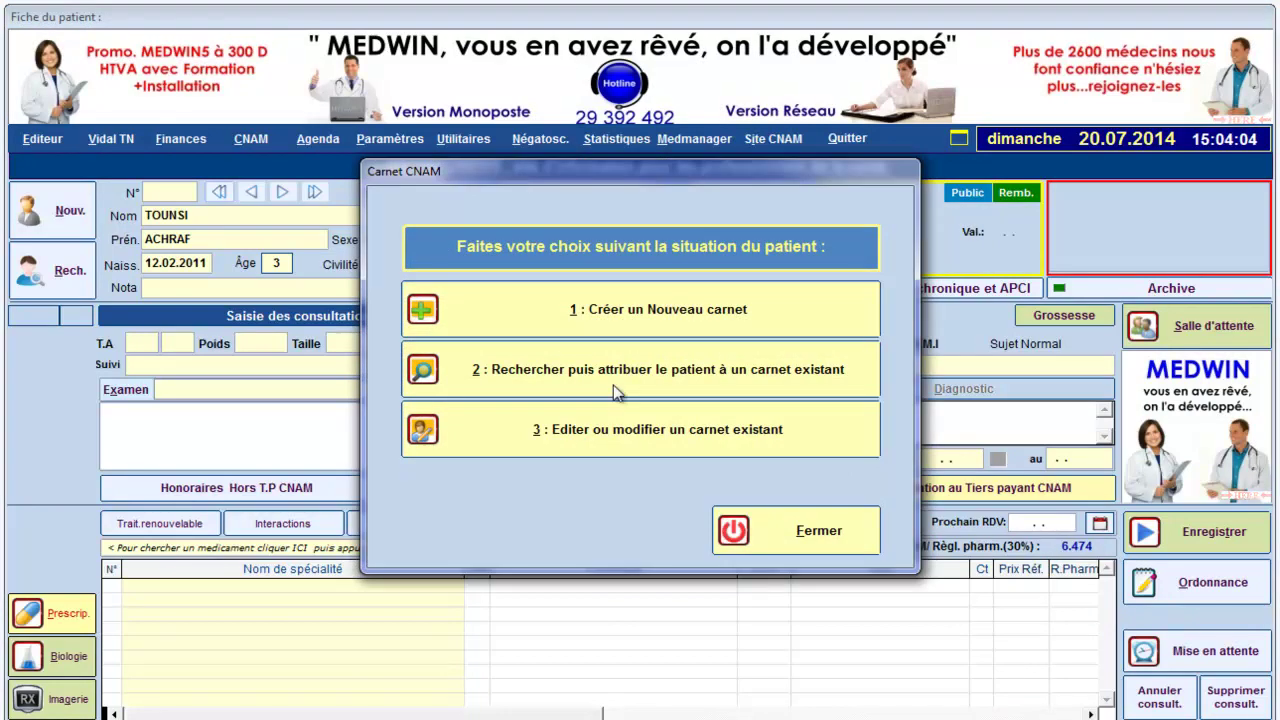
- Search carnets by the family surname and select the father's CNSS carnet for the son
left_click(619, 375)
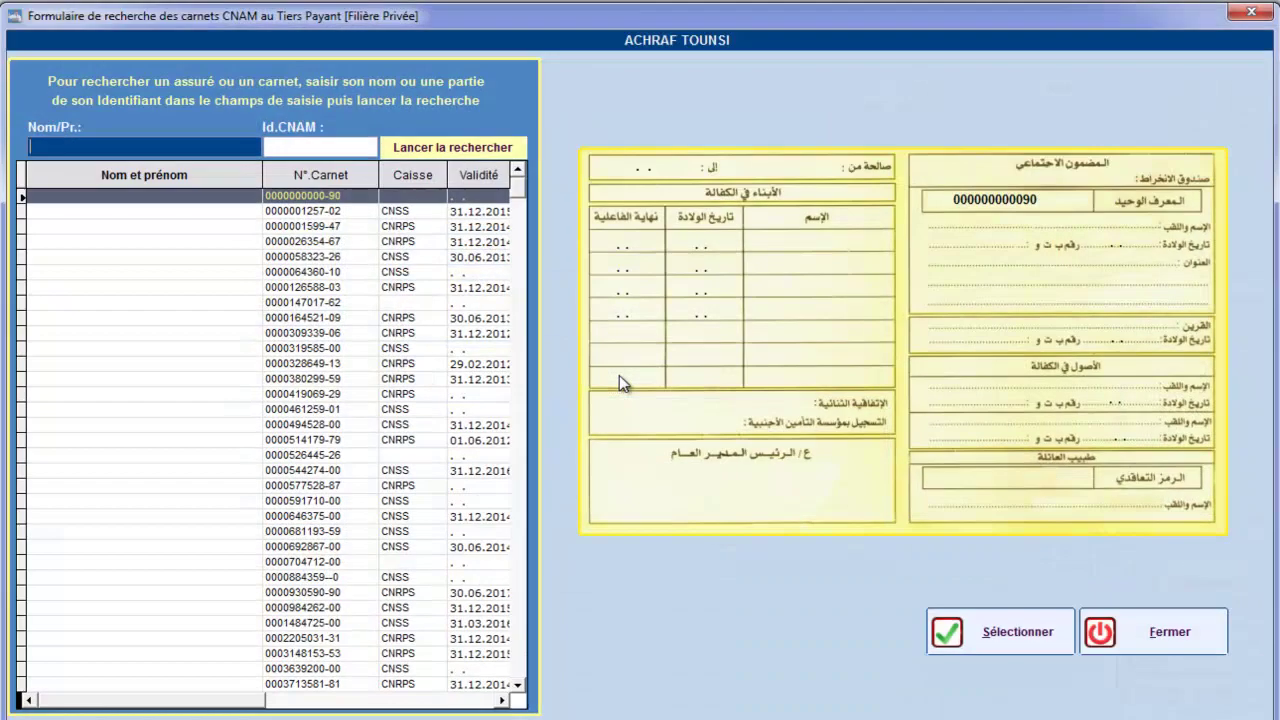
type("TOUNSI")
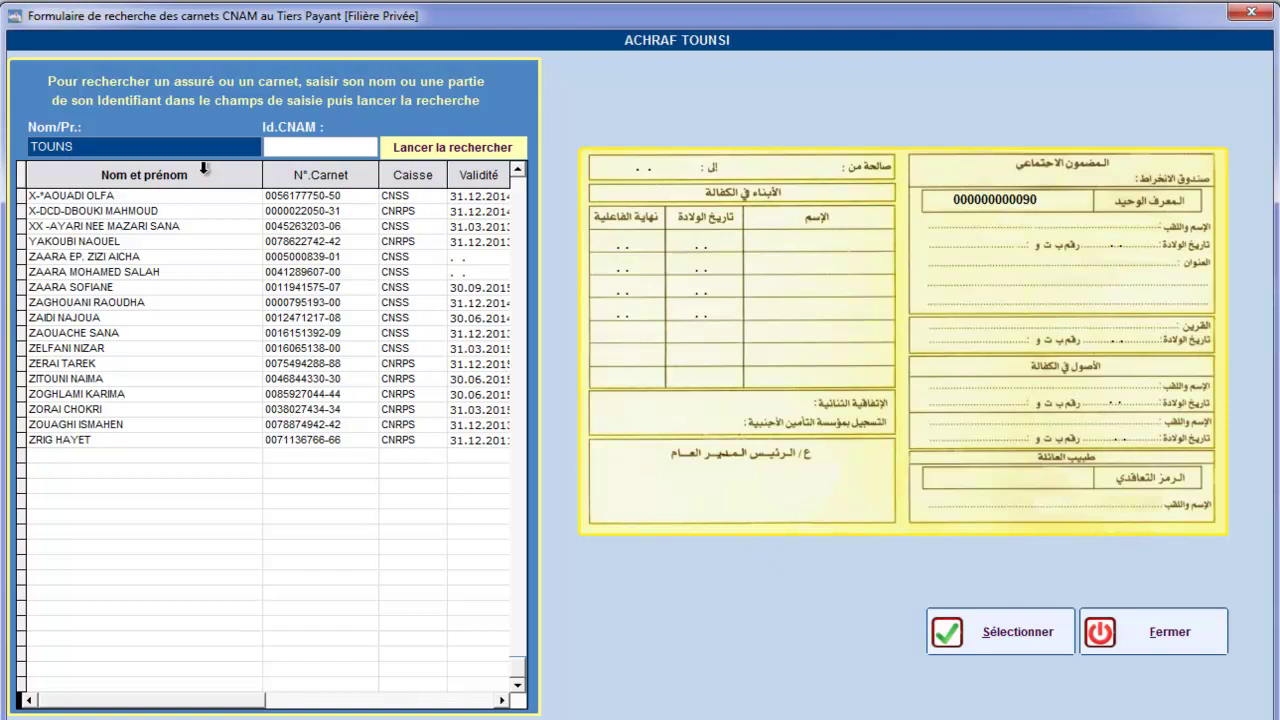
left_click(426, 150)
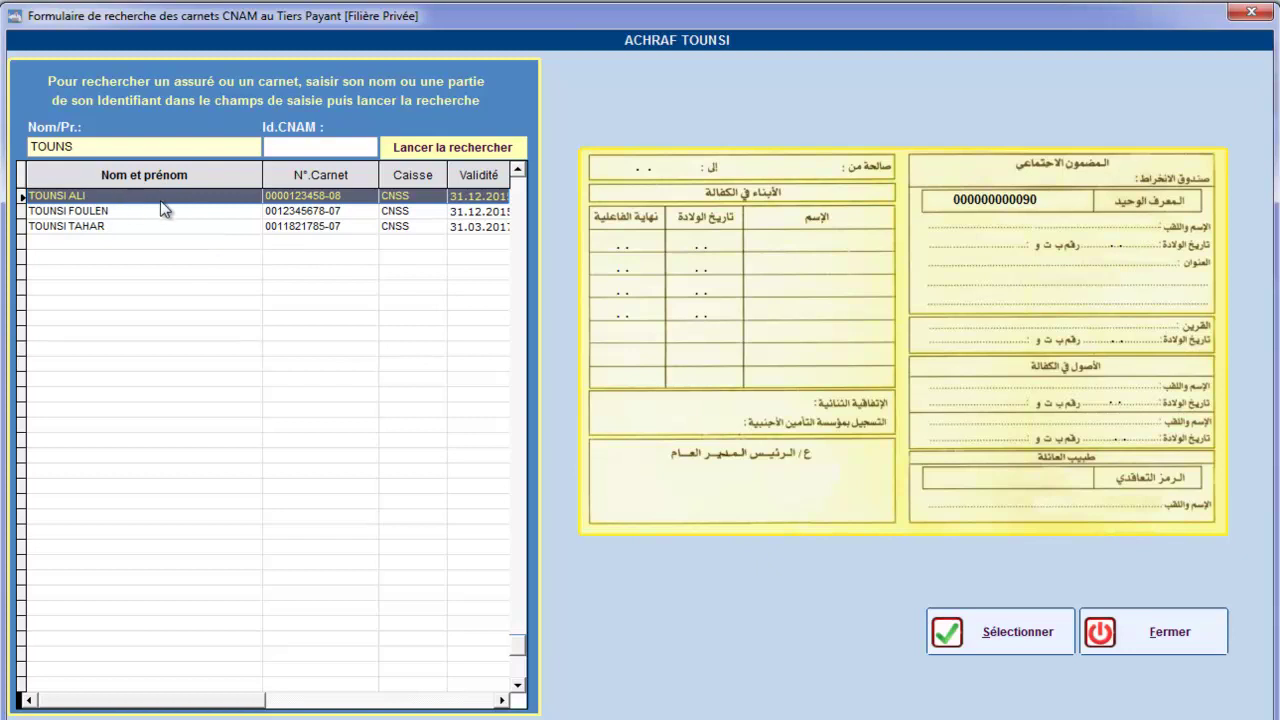
left_click(1018, 632)
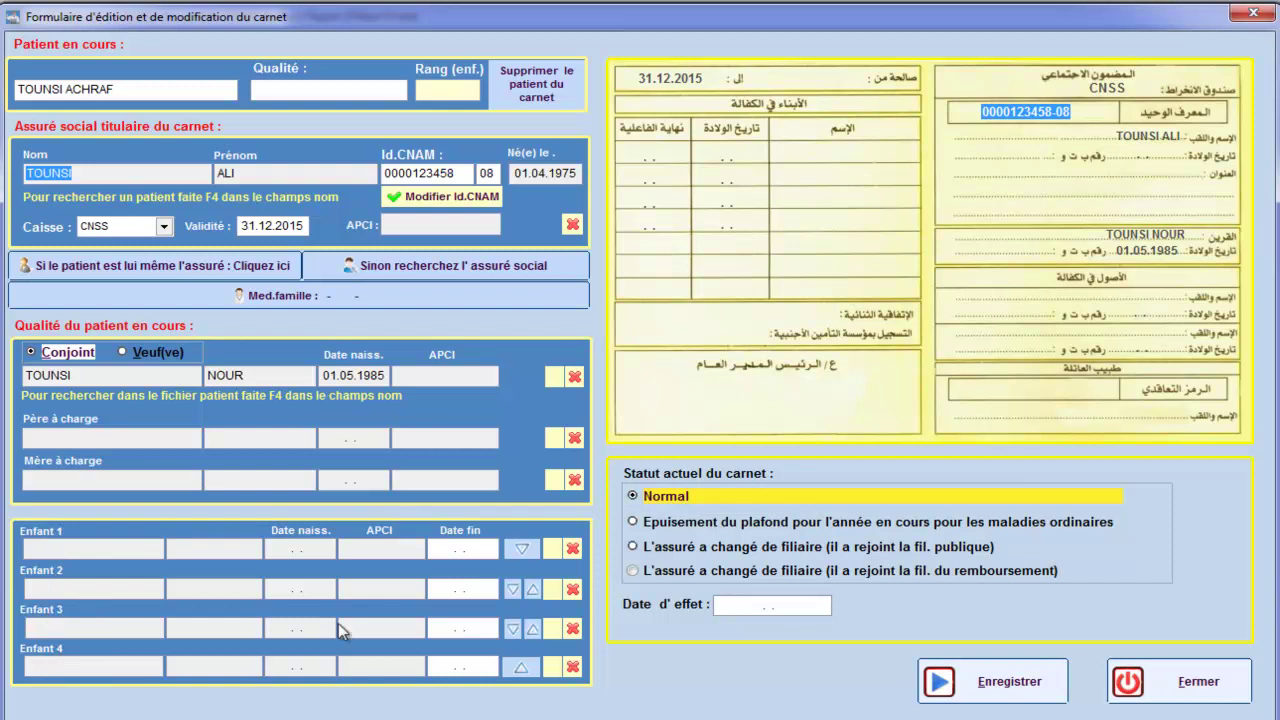
- Add the son as dependent child 1 on the carnet and save it
left_click(552, 548)
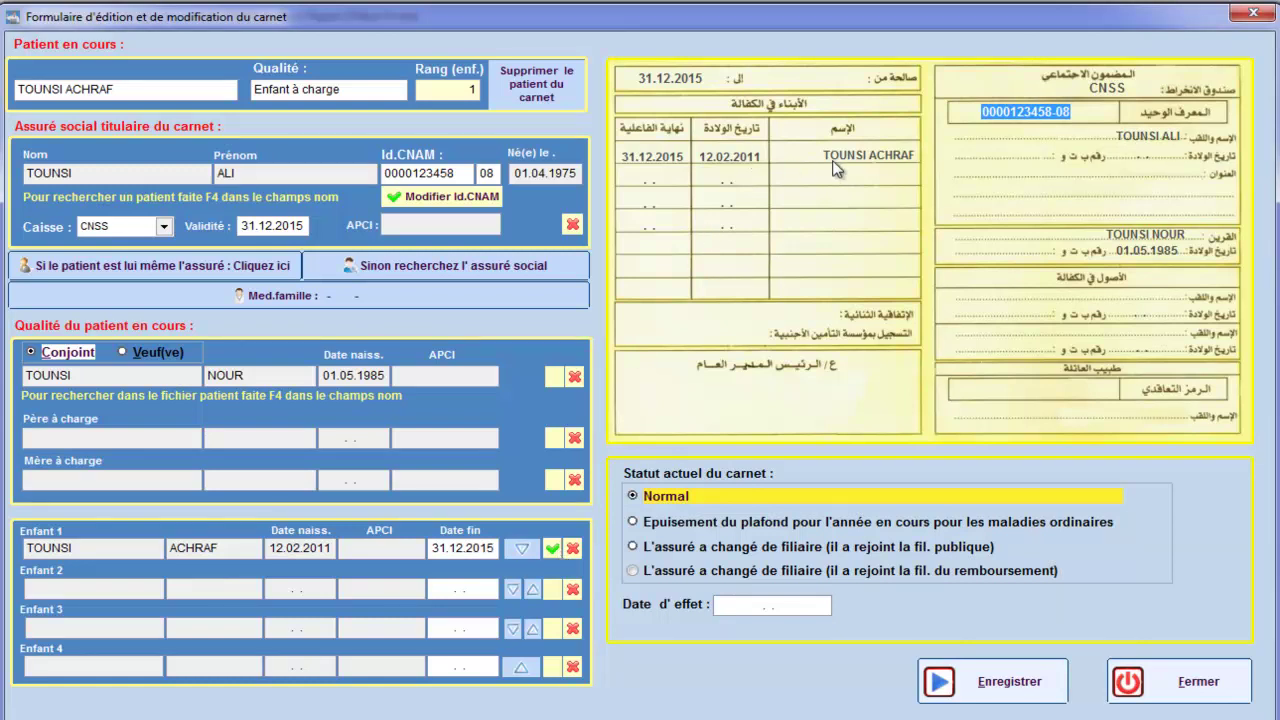
left_click(986, 686)
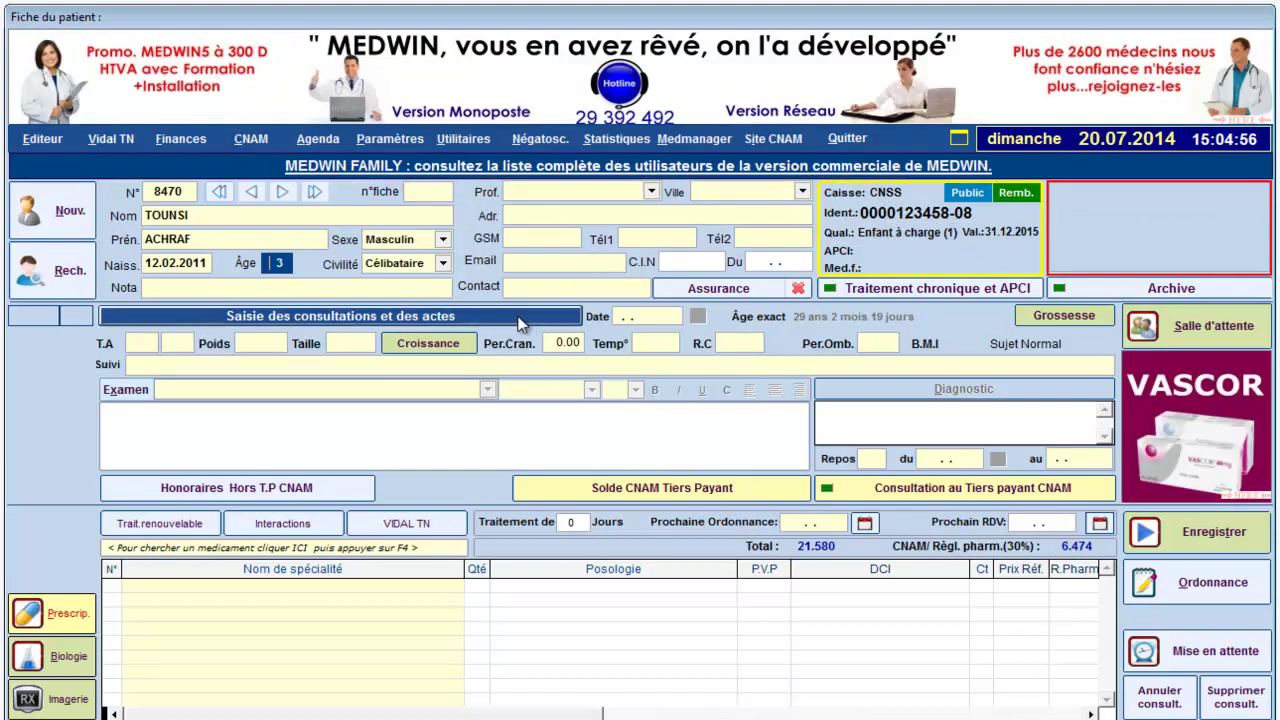
- Send the son's 20.07.2014 consultation (18.000) to the CNAM tiers payant bordereau as an ordinary illness
left_click(520, 320)
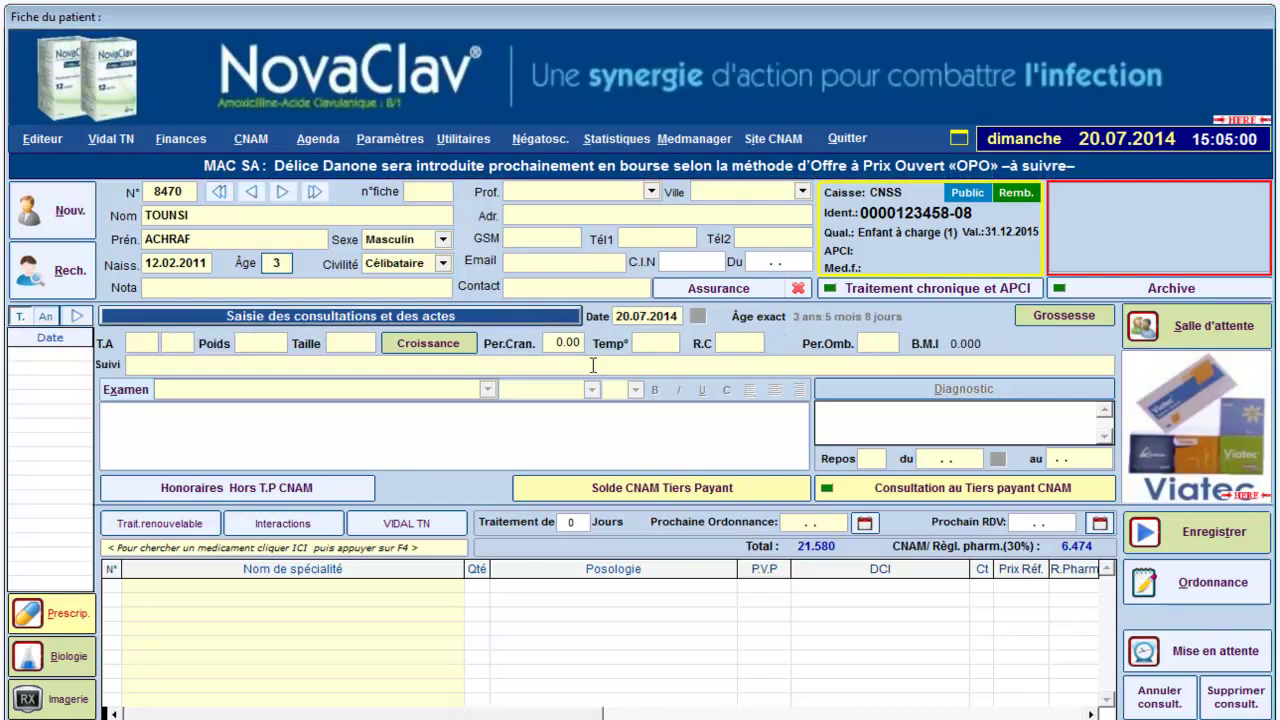
left_click(841, 490)
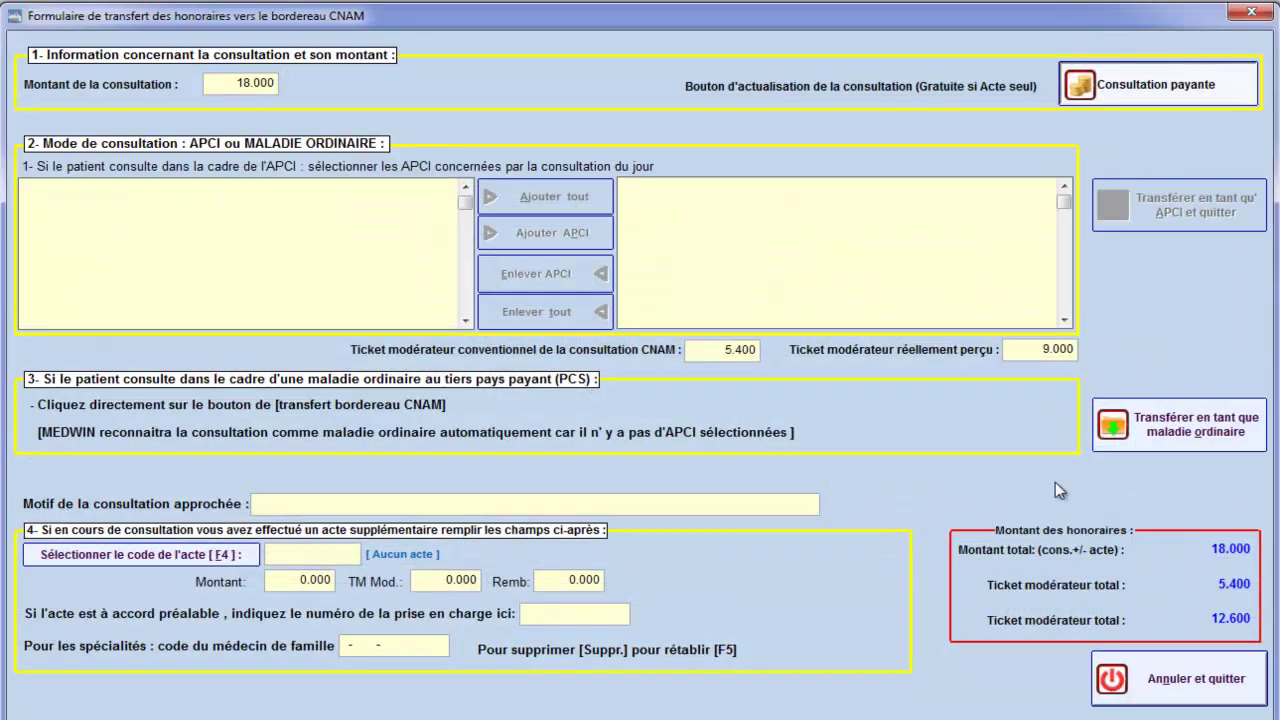
left_click(1172, 434)
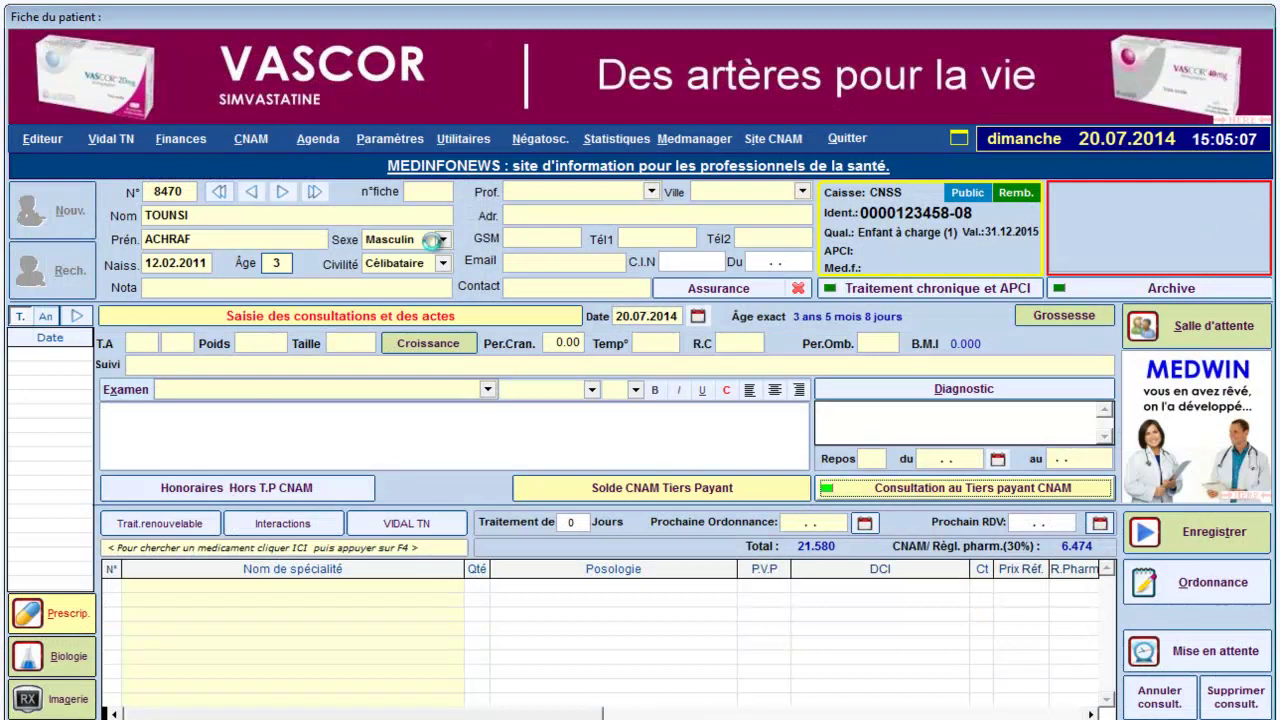
left_click(250, 140)
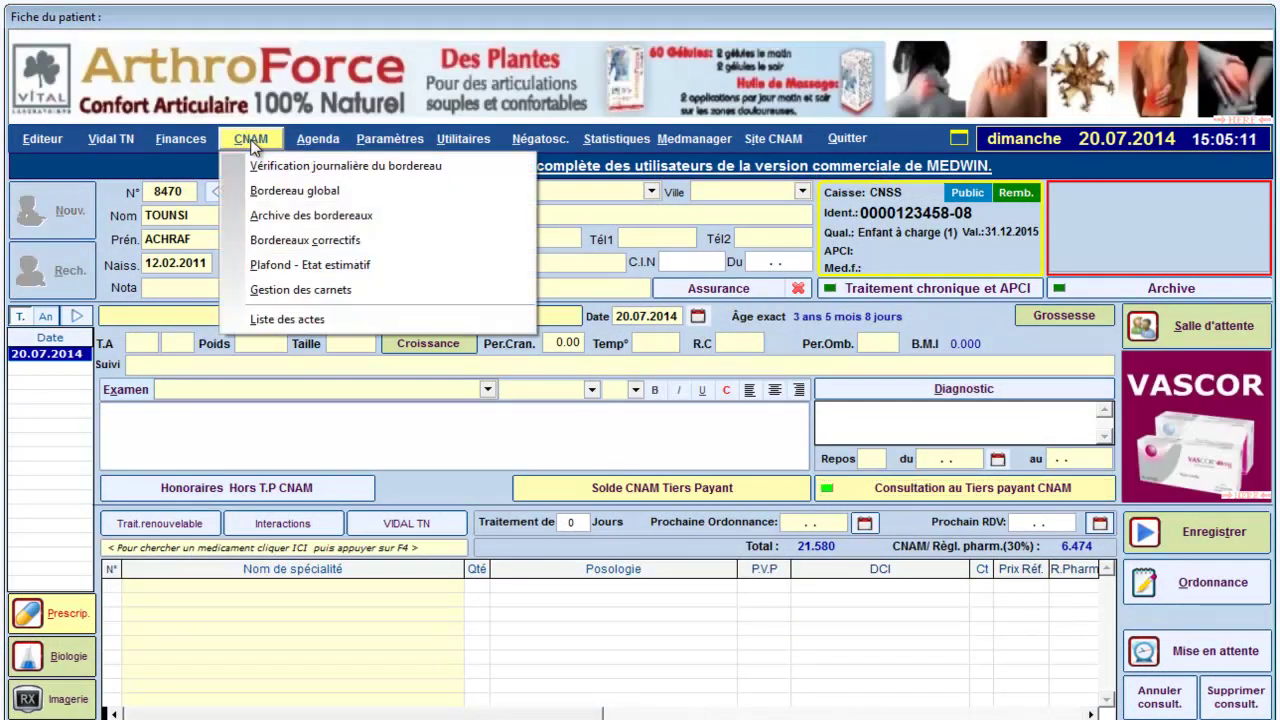
left_click(271, 191)
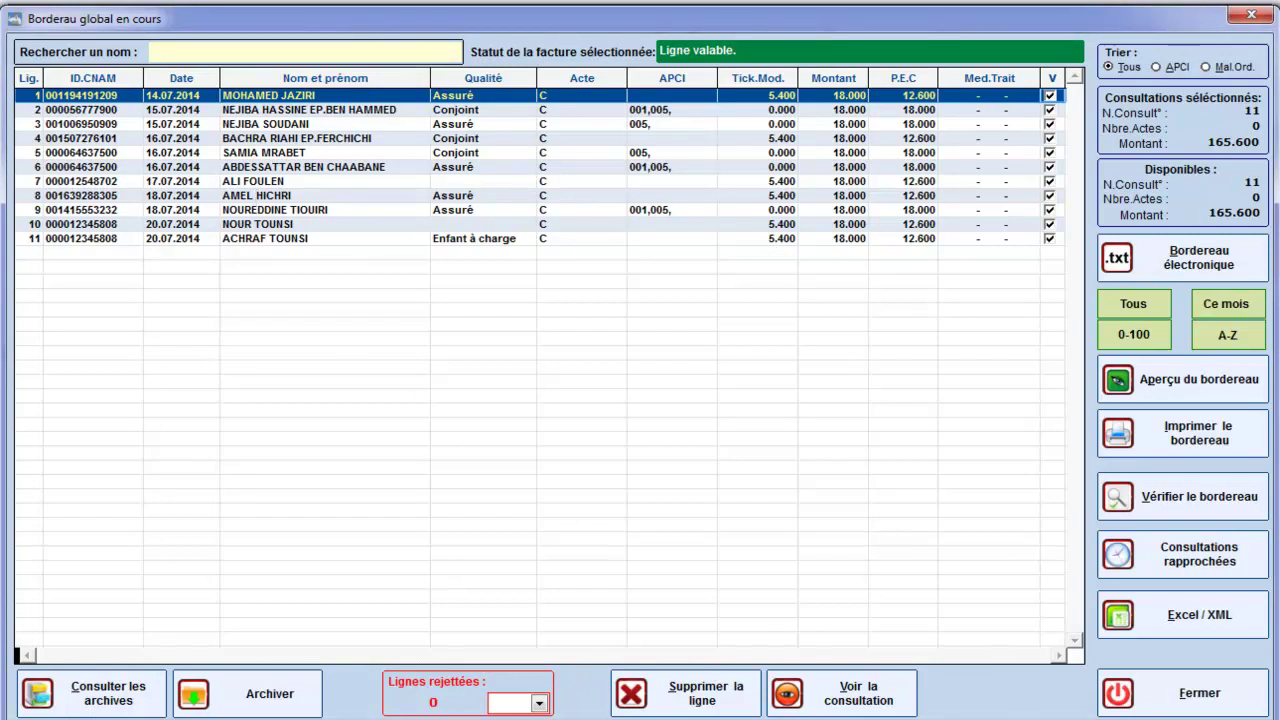
left_click(1208, 706)
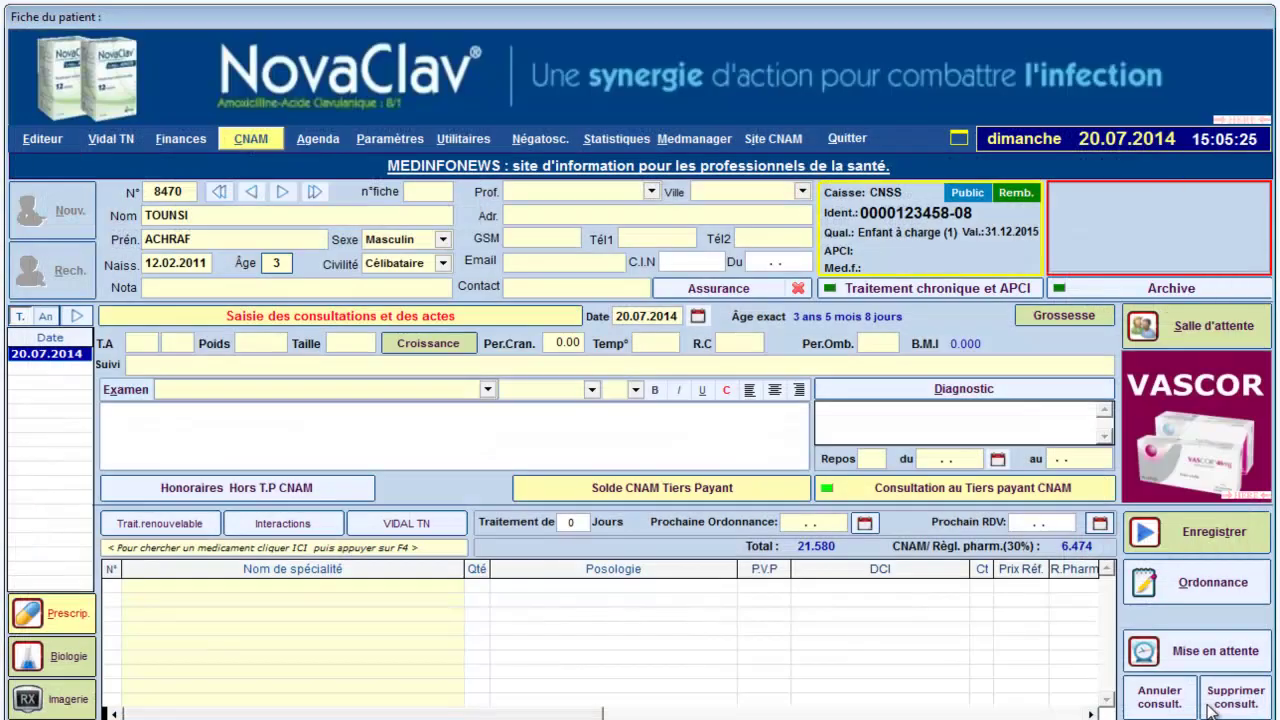